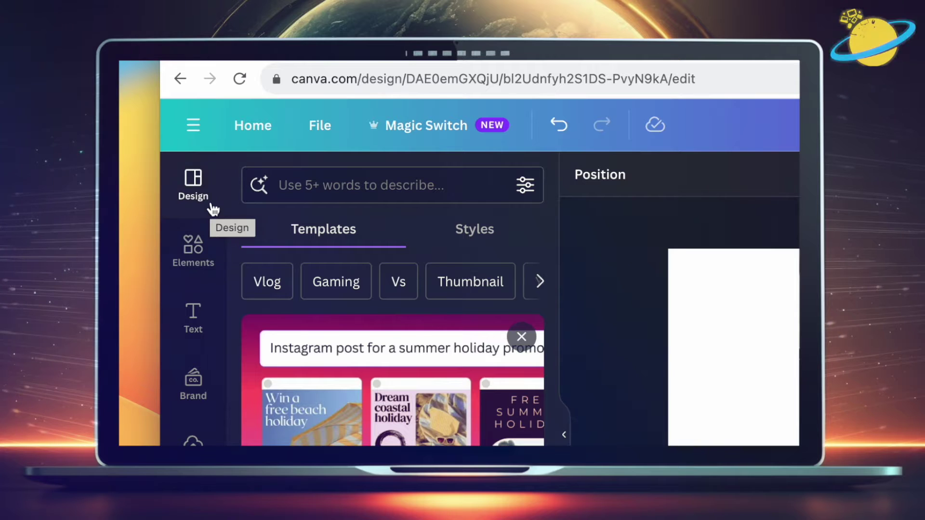
Search Canva templates for 'Youtube business thumbnails' and scroll through the results
click(337, 187)
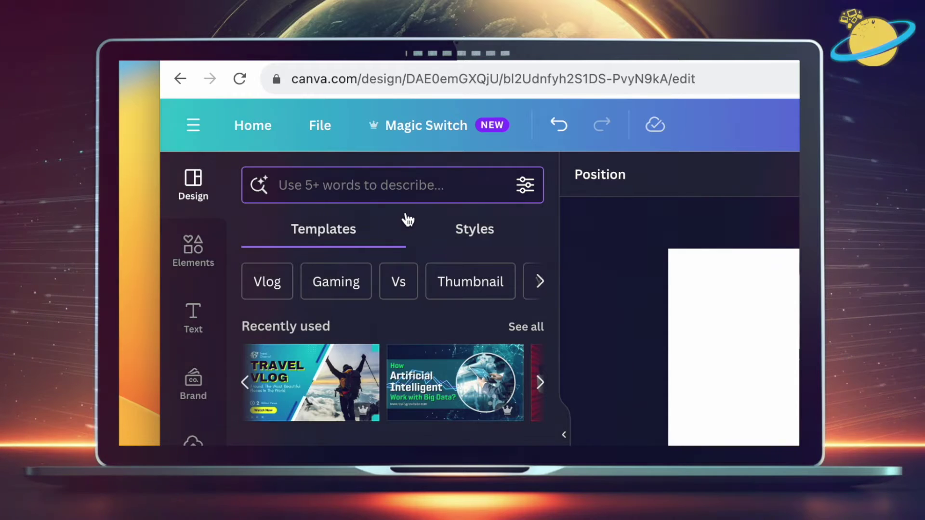
text(Youtub)
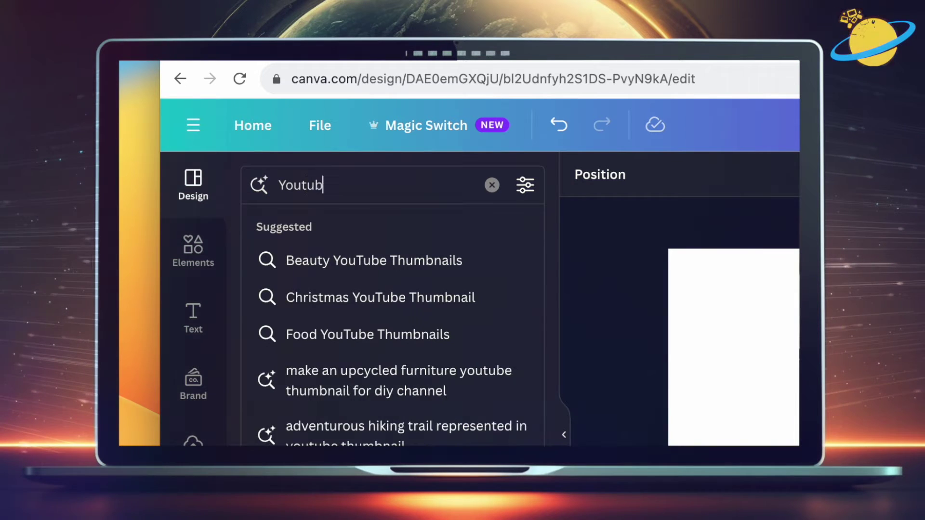
text(e business thumbnails)
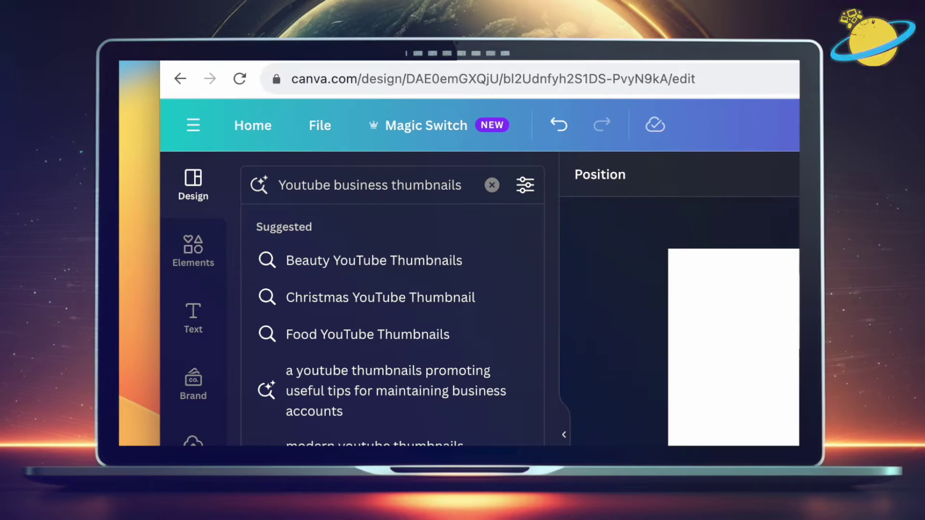
key(Return)
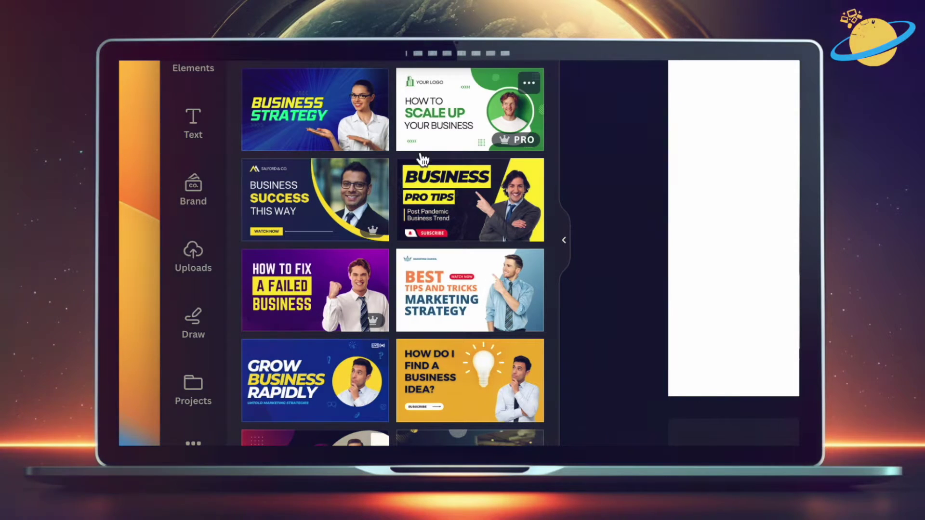
scroll(424, 177, down, 3)
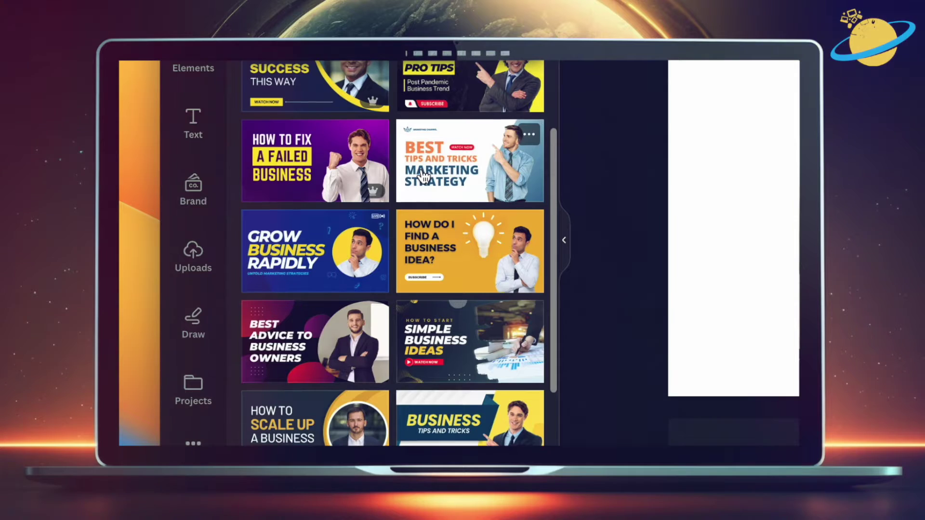
scroll(424, 177, down, 4)
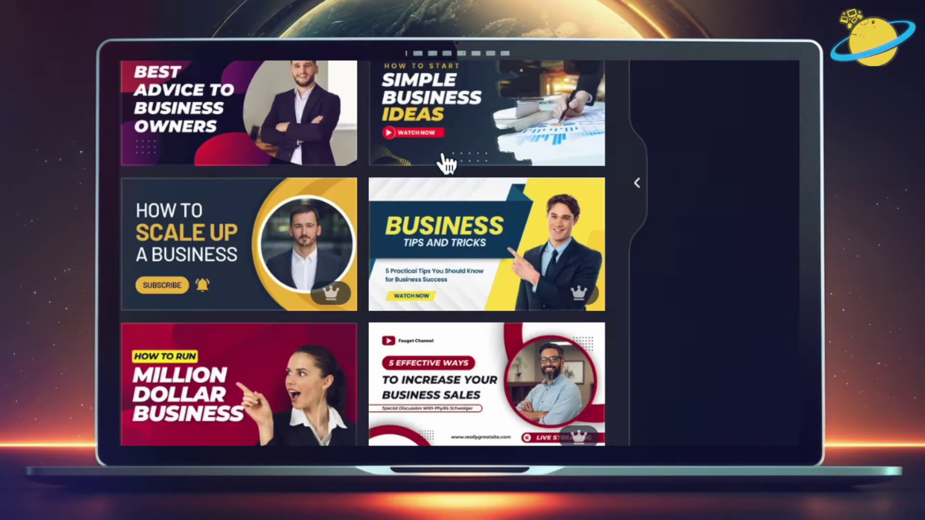
Apply the Business Tips and Tricks thumbnail template and download it as a PDF Standard file
click(475, 260)
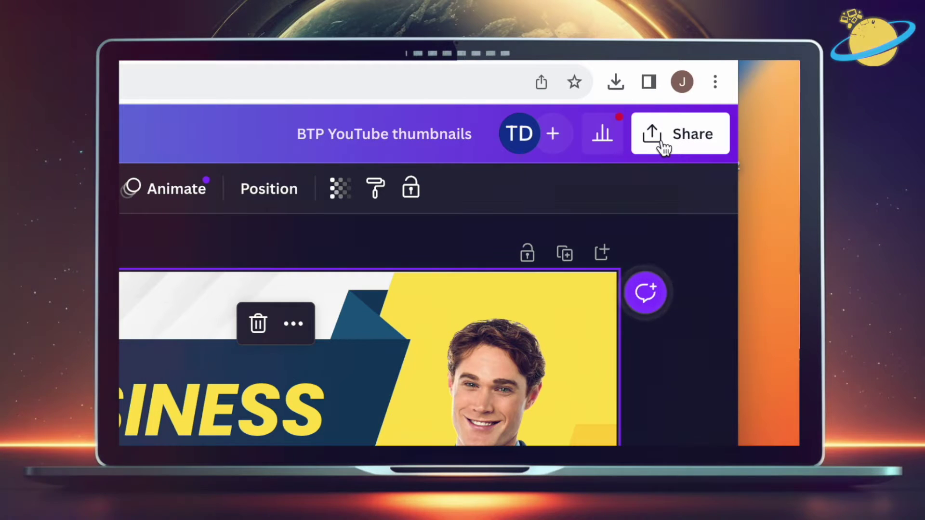
click(746, 86)
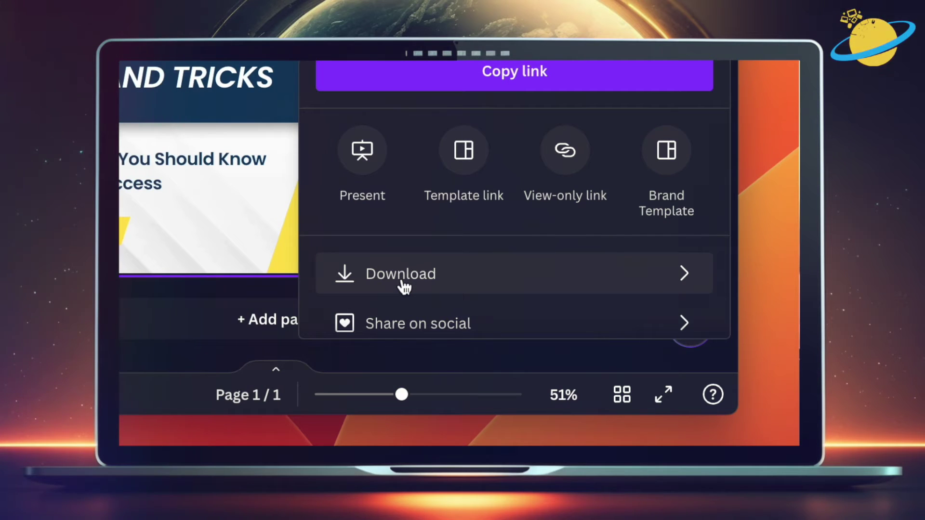
click(403, 285)
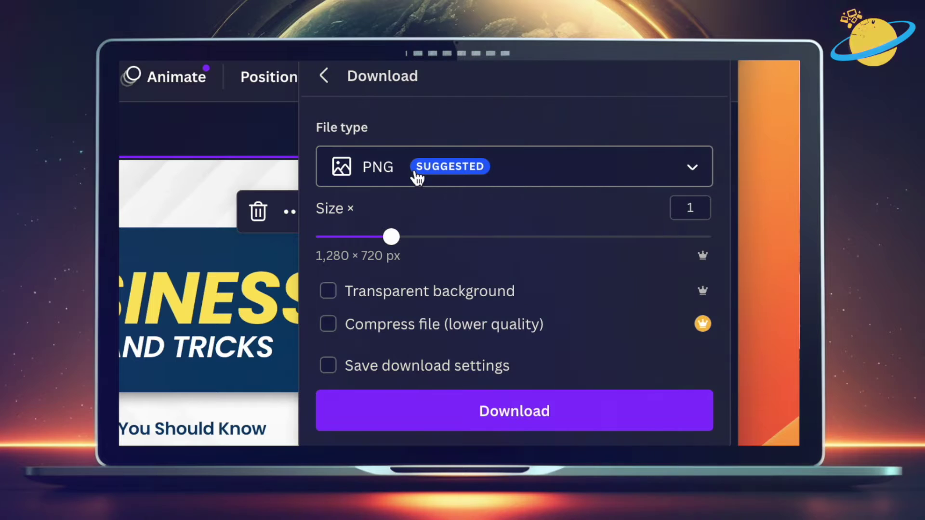
click(417, 178)
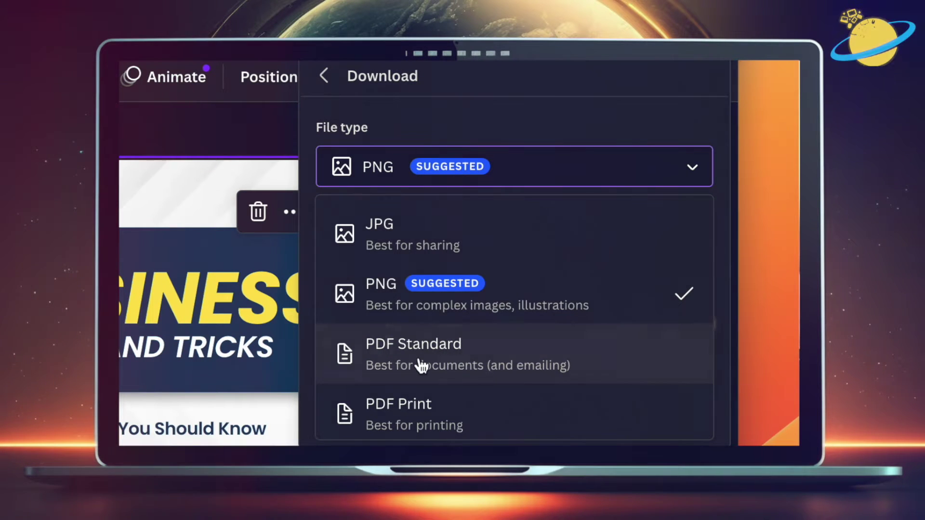
click(420, 365)
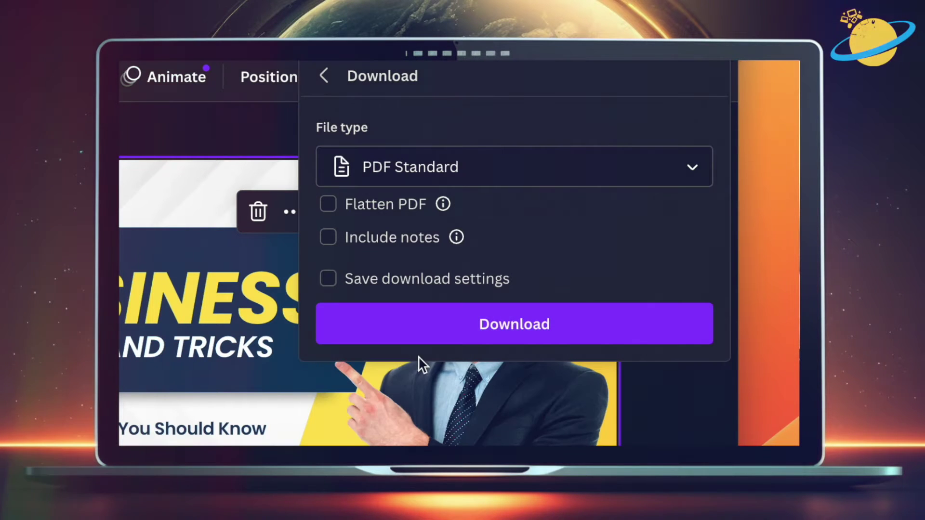
click(440, 330)
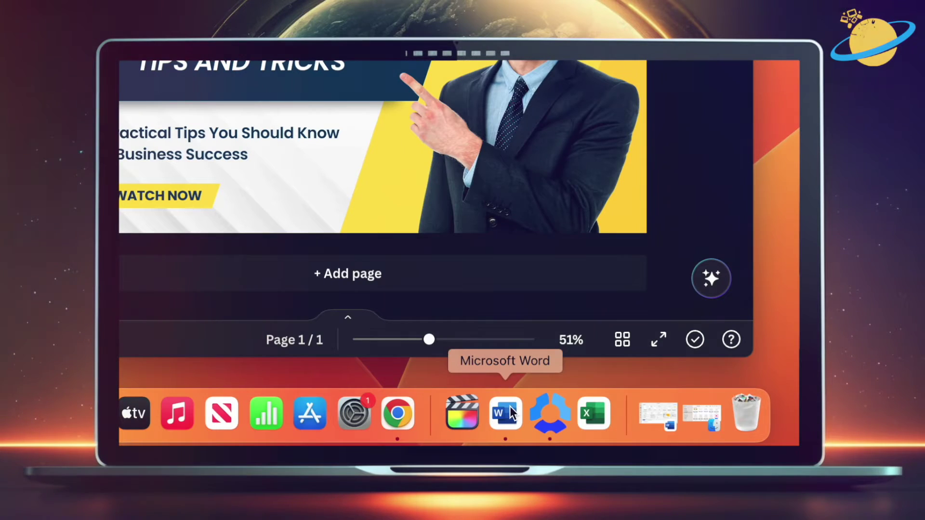
Launch Word and open BTP YouTube thumbnails.pdf from Downloads on this Mac
click(507, 413)
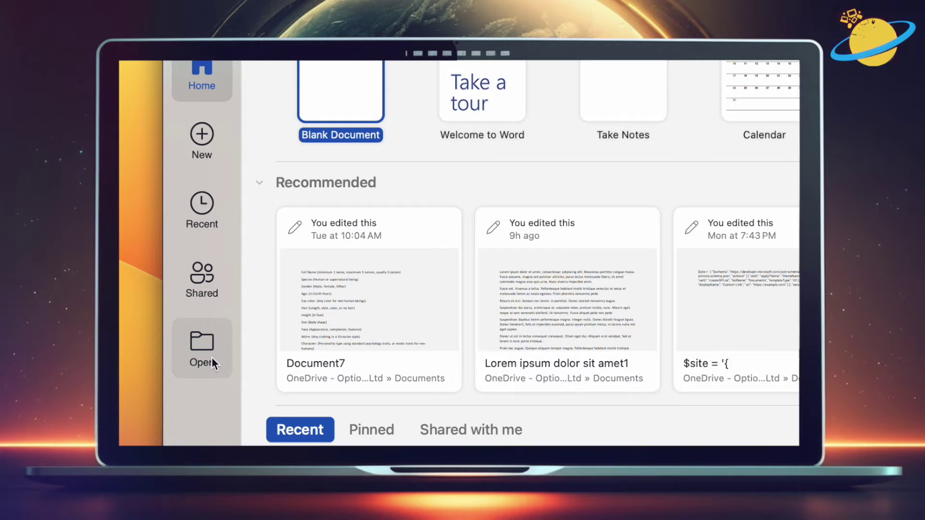
click(211, 358)
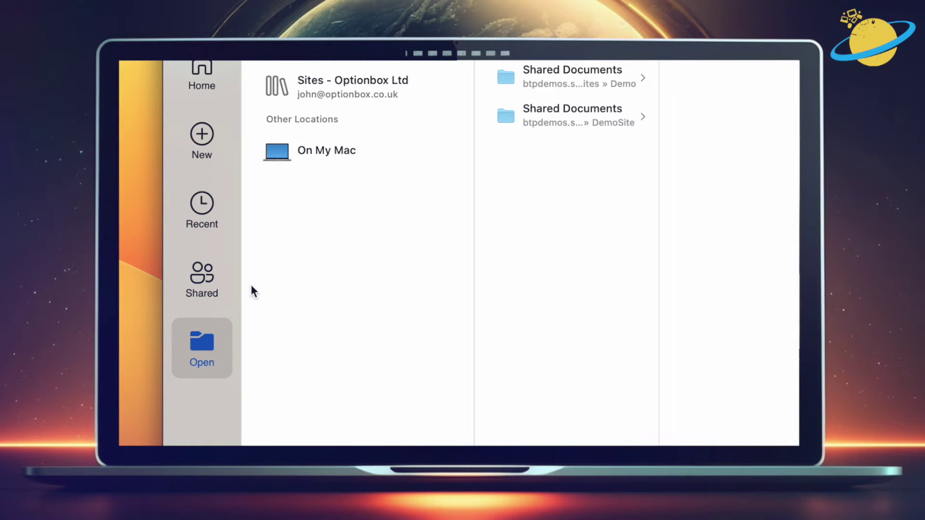
click(354, 150)
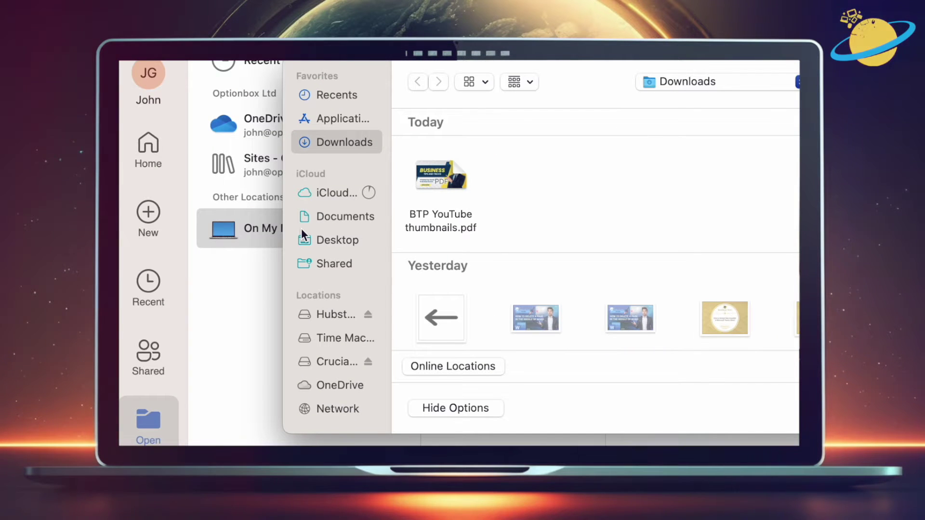
click(456, 192)
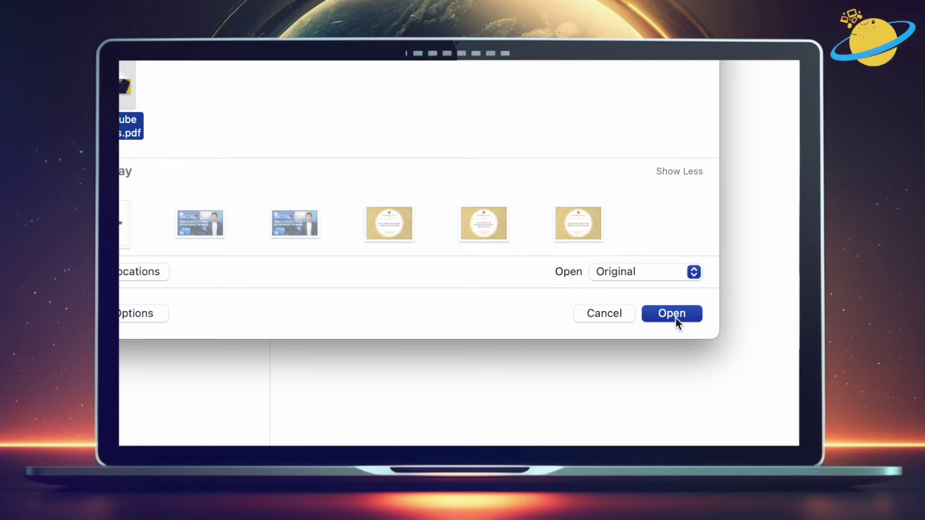
click(675, 314)
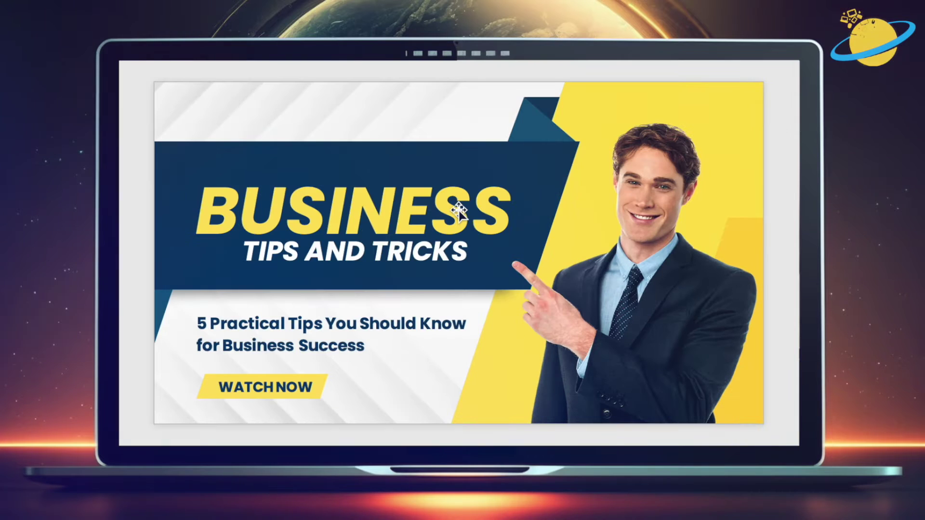
click(454, 215)
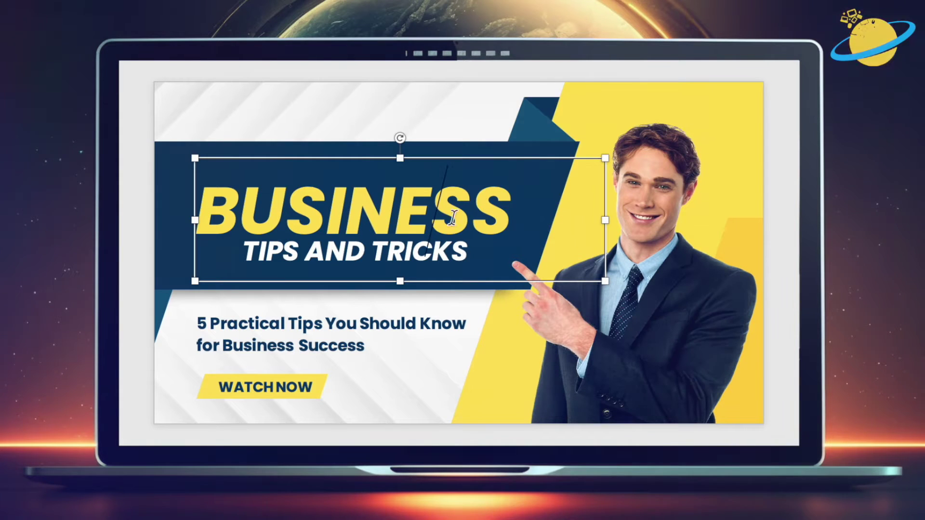
click(380, 323)
click(303, 392)
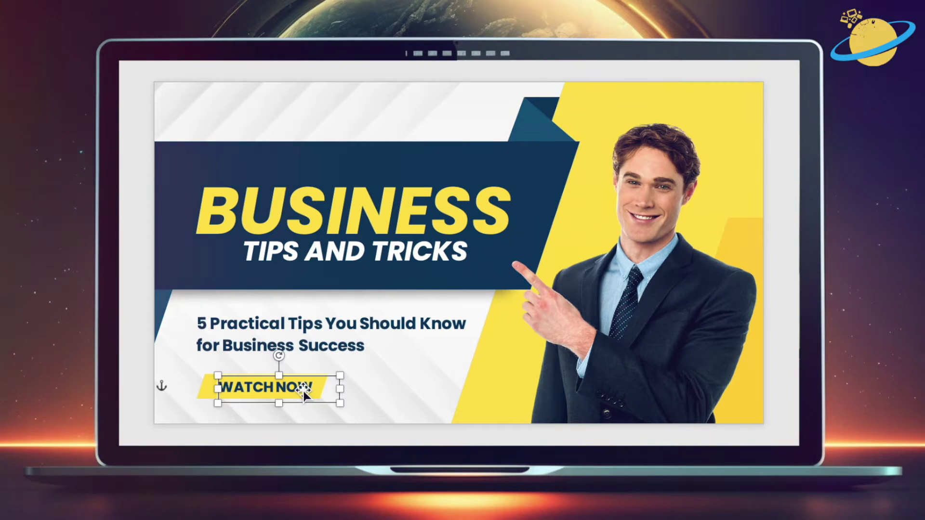
click(723, 101)
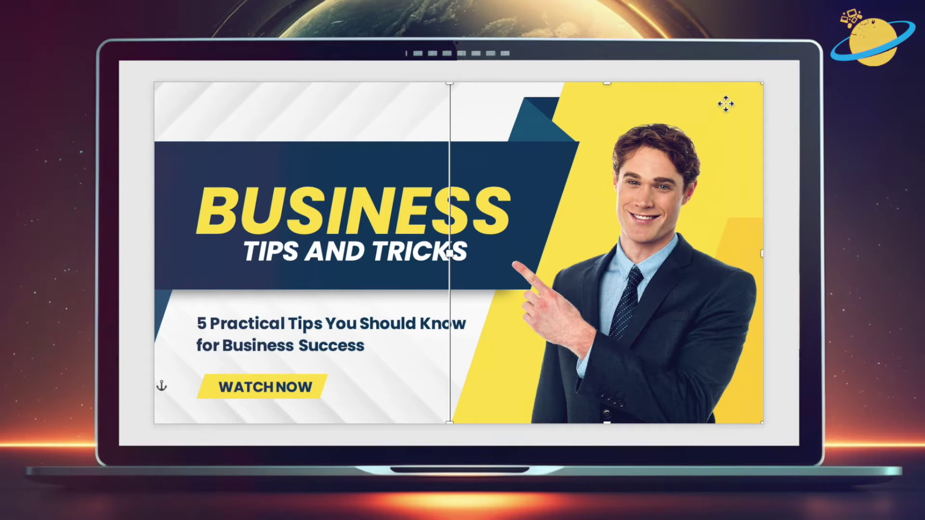
mouse_move(723, 101)
mouse_down()
mouse_move(688, 101)
mouse_move(726, 103)
mouse_up()
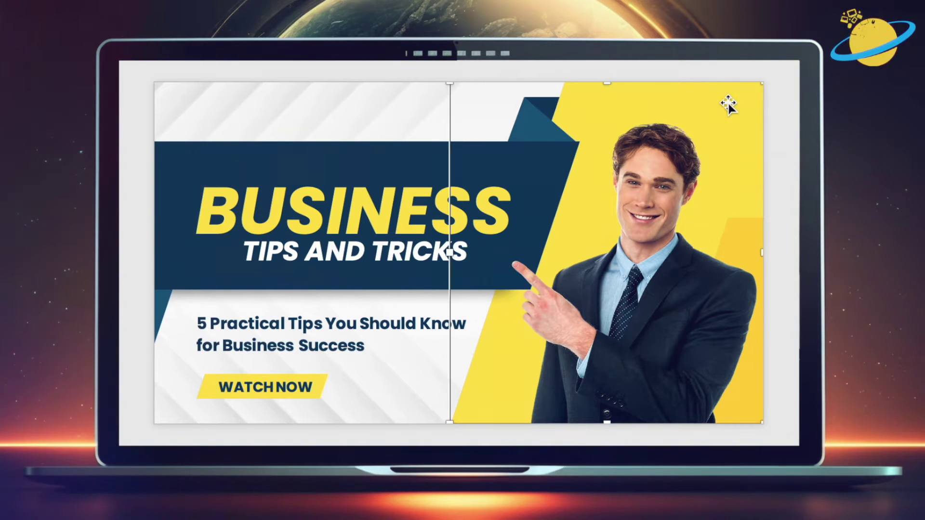
click(771, 399)
click(756, 405)
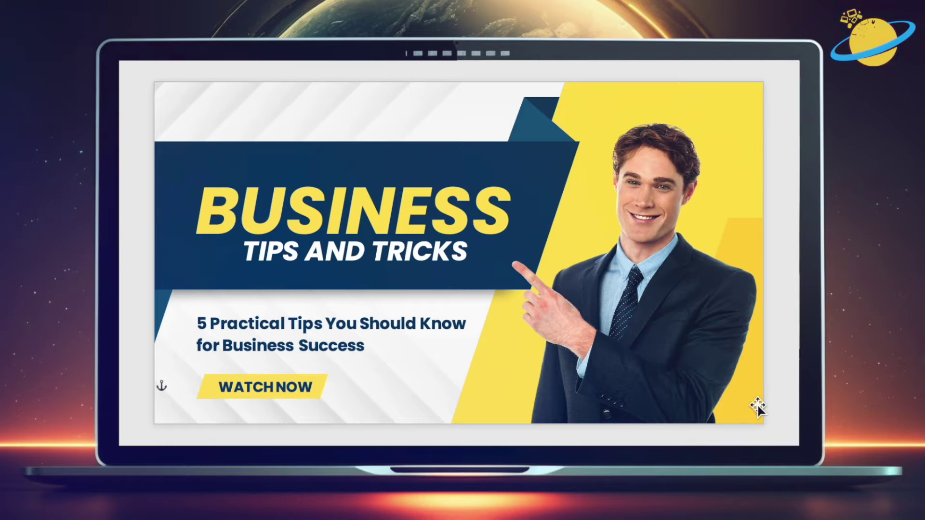
mouse_move(758, 405)
mouse_down()
mouse_move(726, 401)
mouse_move(757, 405)
mouse_up()
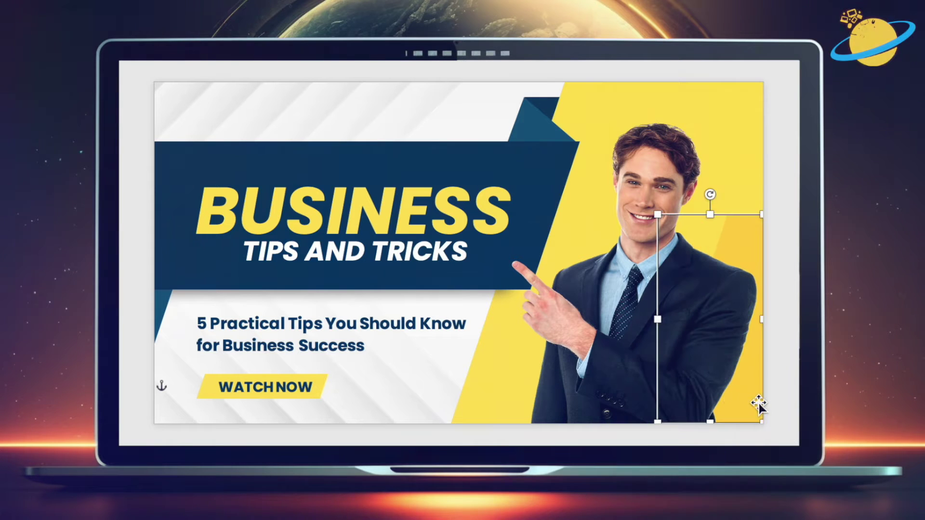
click(747, 97)
scroll(698, 145, down, 1)
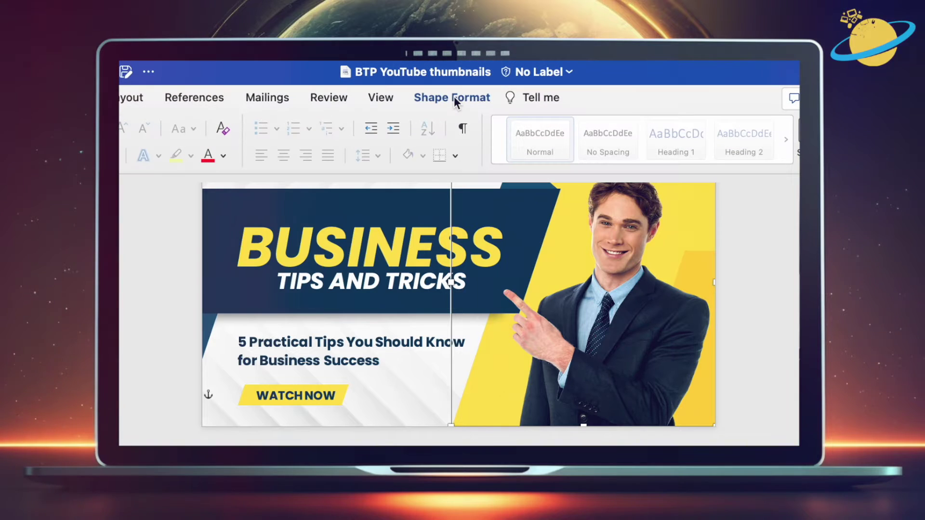
Undo an accidental blue fill on the yellow shape and pick a Dark Variations gradient fill
click(453, 96)
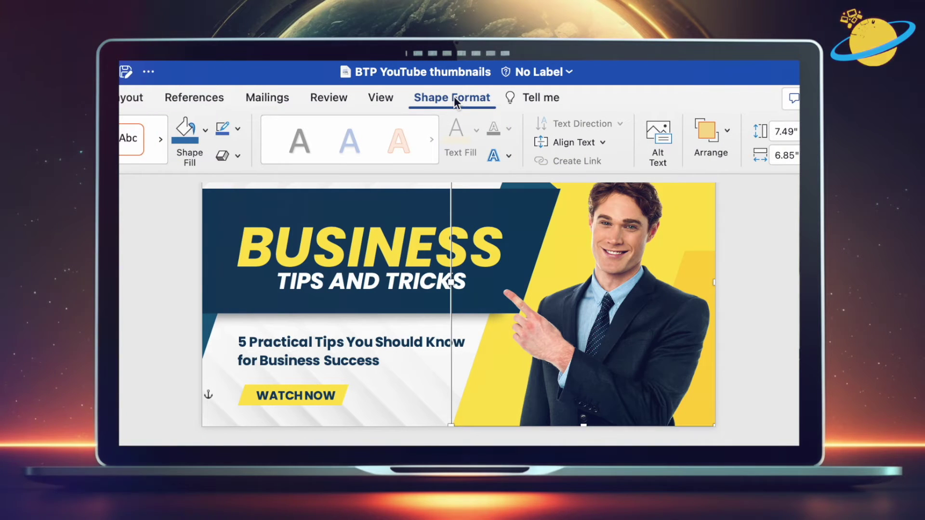
click(183, 137)
key(super+z)
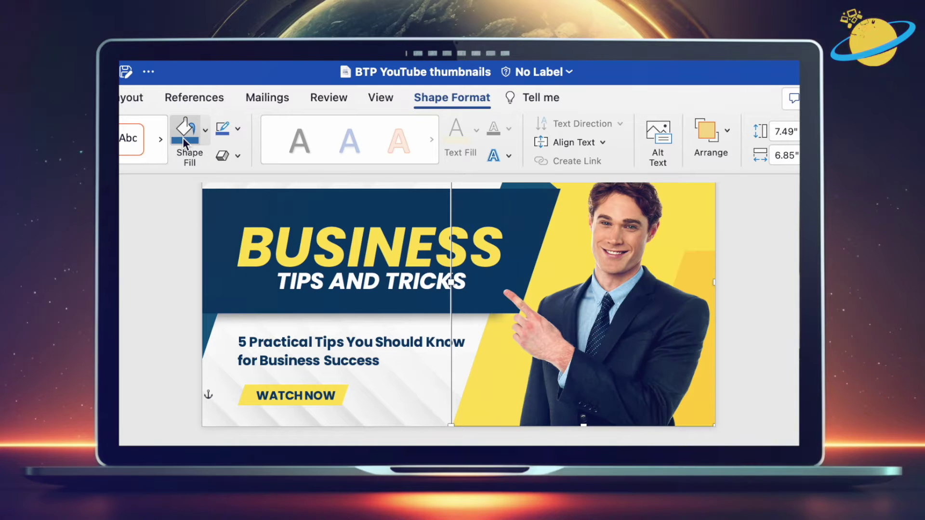
click(203, 137)
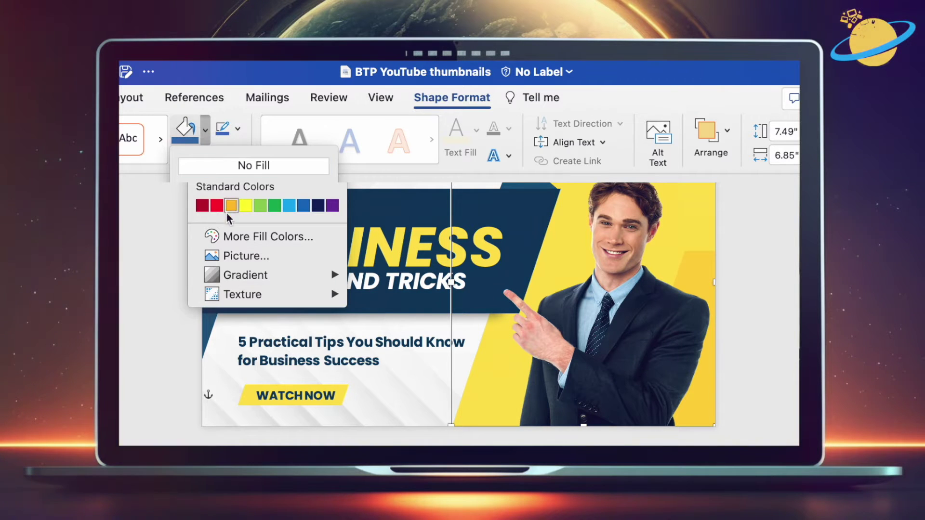
mouse_move(236, 274)
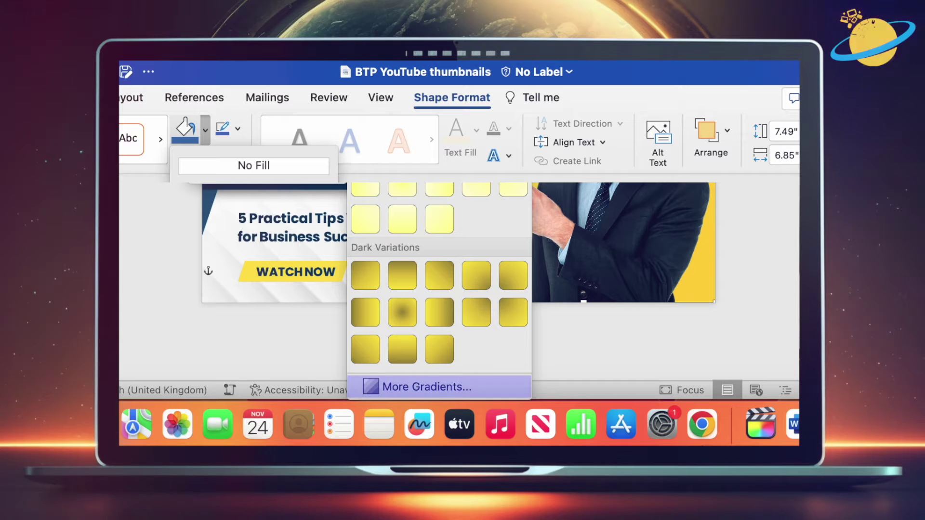
click(416, 264)
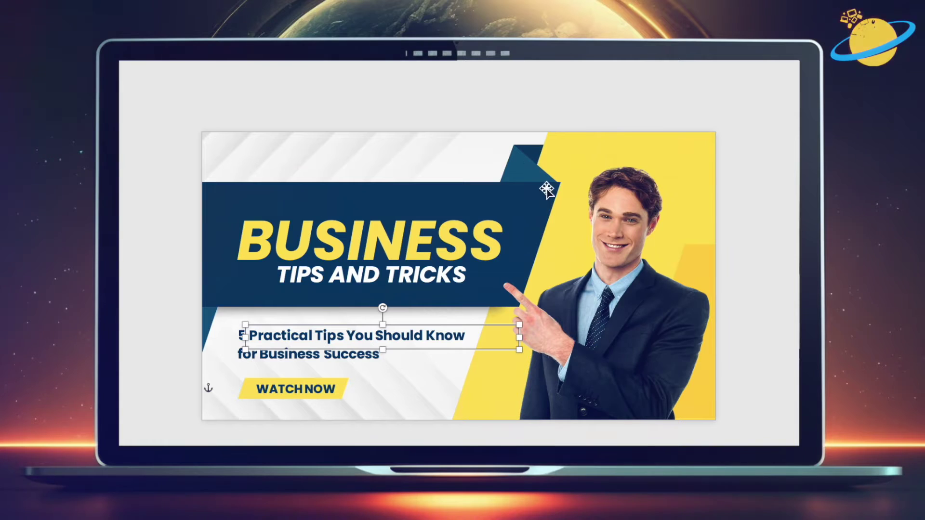
Select the man's picture in Word, then switch to the Bing Image Creator results
click(617, 309)
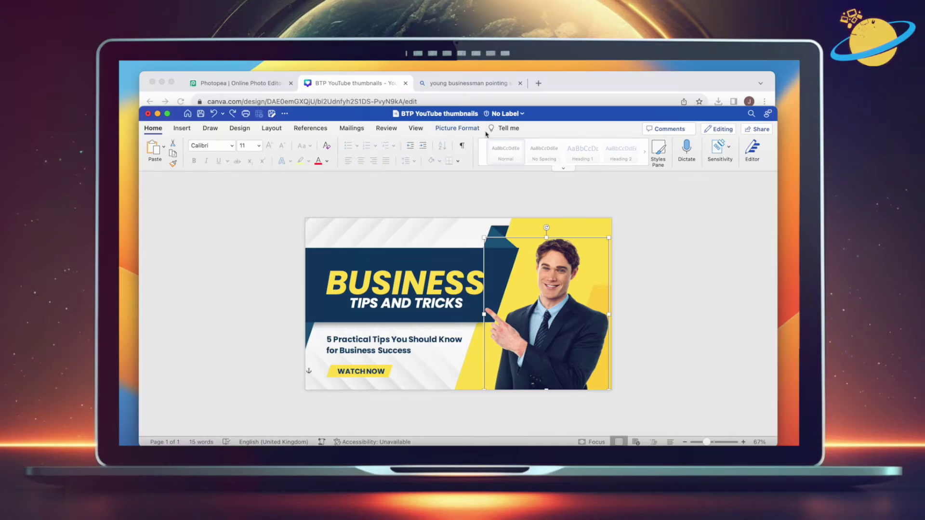
click(473, 84)
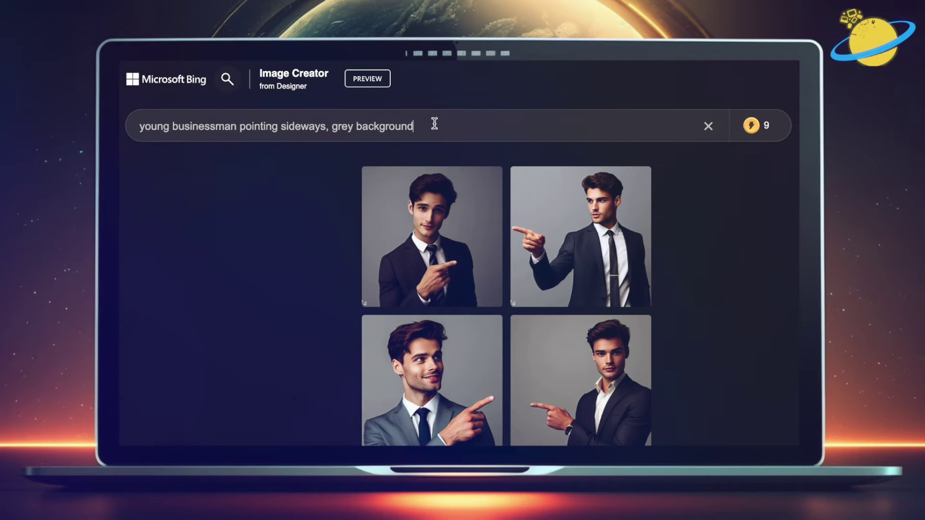
Enlarge the second generated businessman image and copy it to the clipboard
click(574, 240)
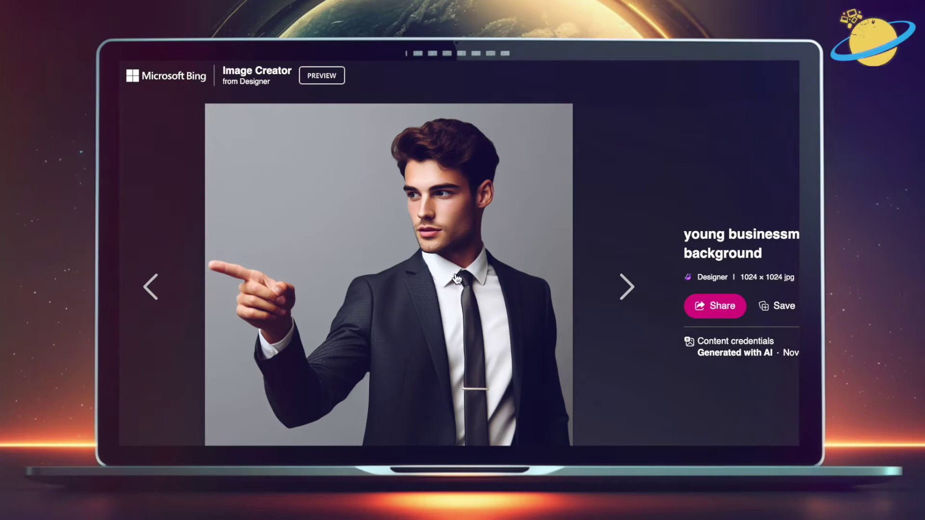
right_click(453, 276)
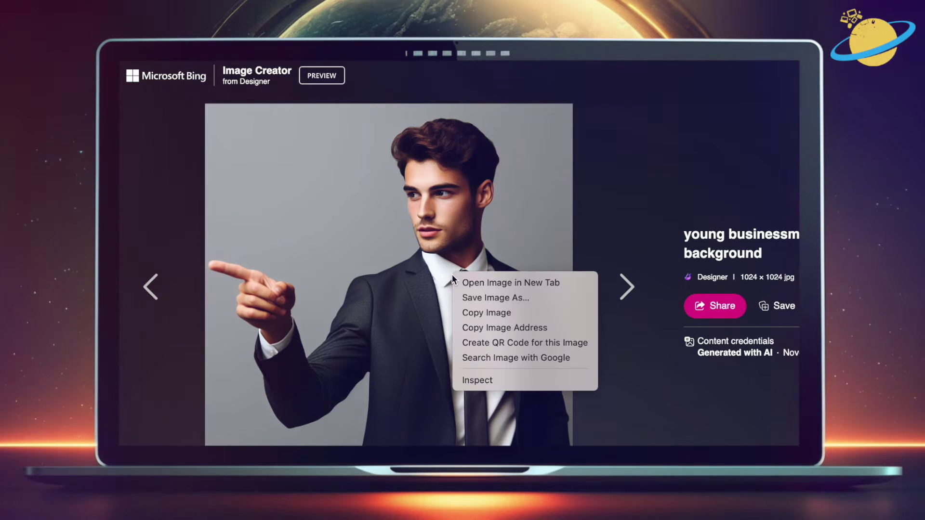
click(493, 314)
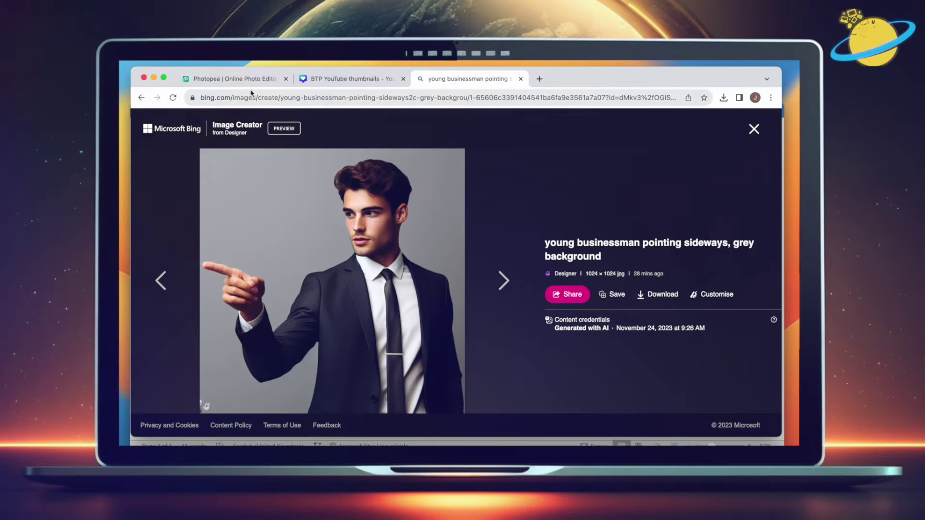
click(246, 79)
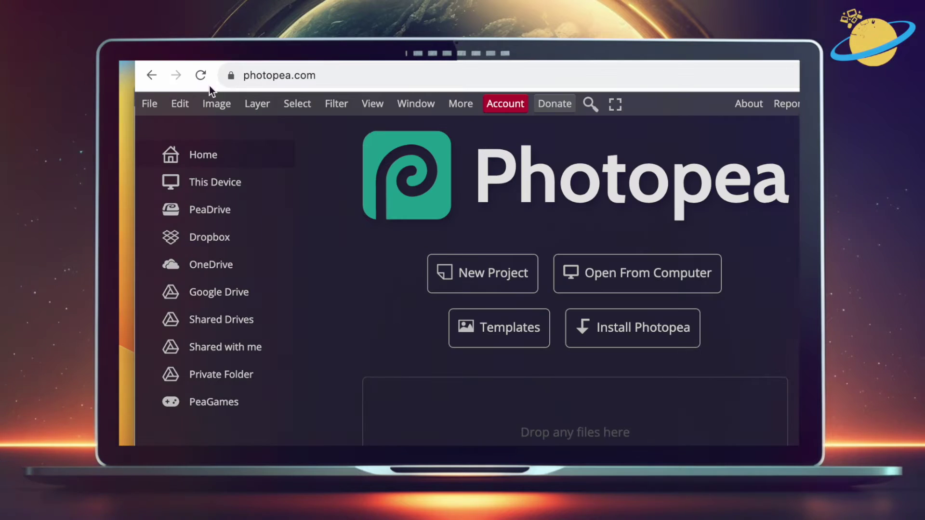
Create a blank 1024 × 1024 project via File > New and paste the copied businessman into it
click(152, 106)
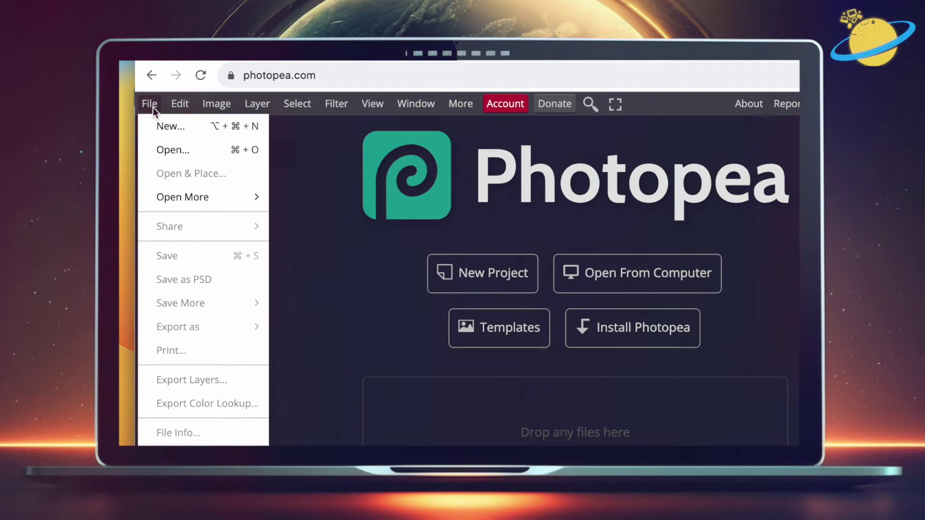
click(175, 127)
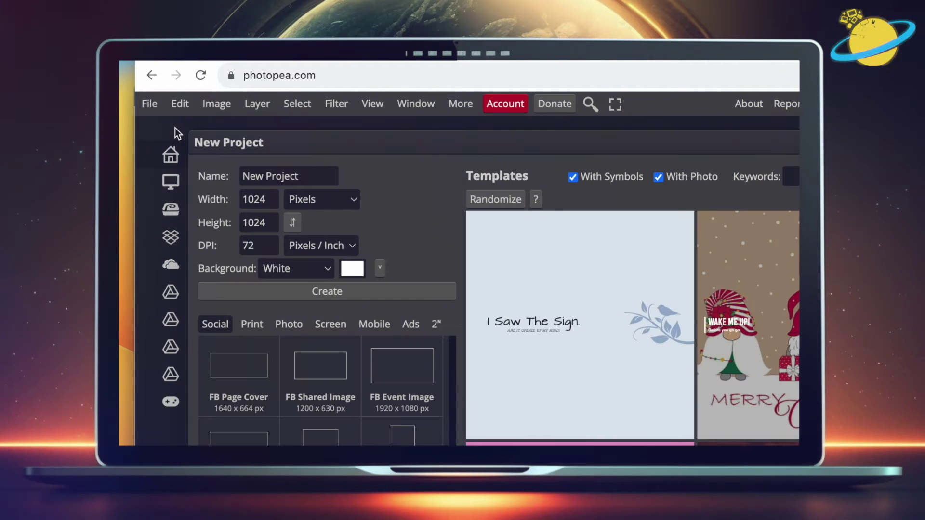
click(308, 289)
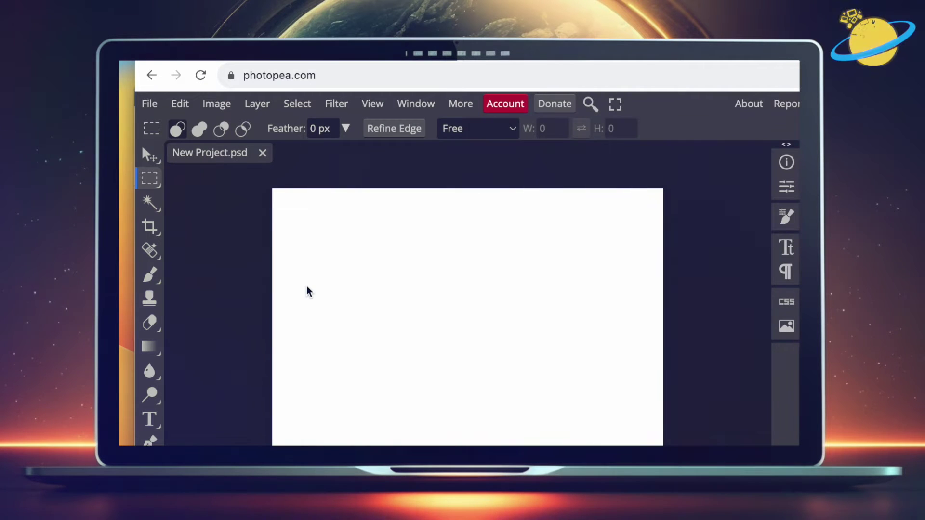
key(ctrl+v)
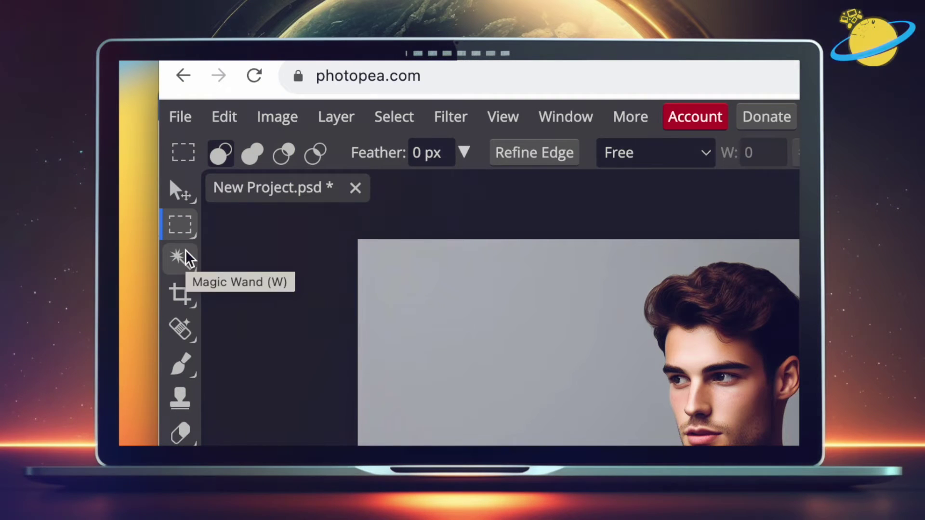
Switch to the Magic Wand and set its Tolerance to 20
click(185, 252)
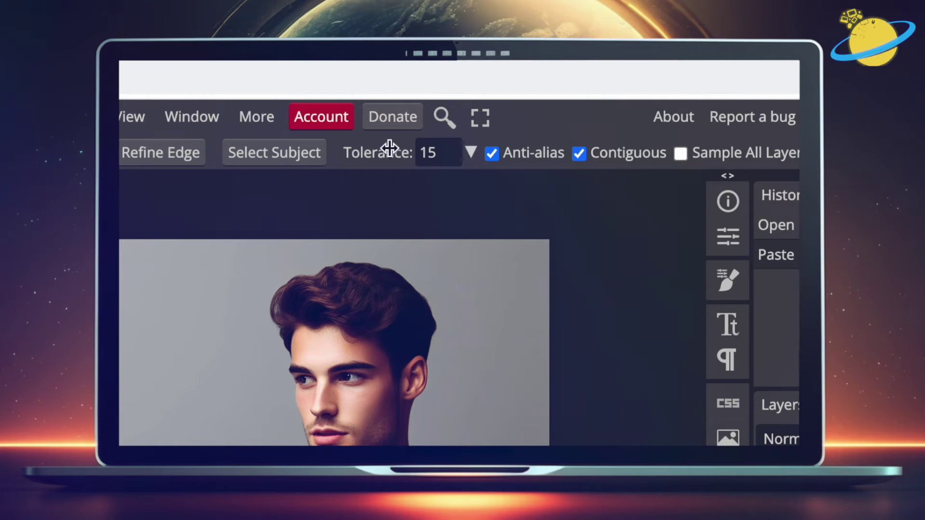
click(752, 153)
drag(748, 152, 778, 155)
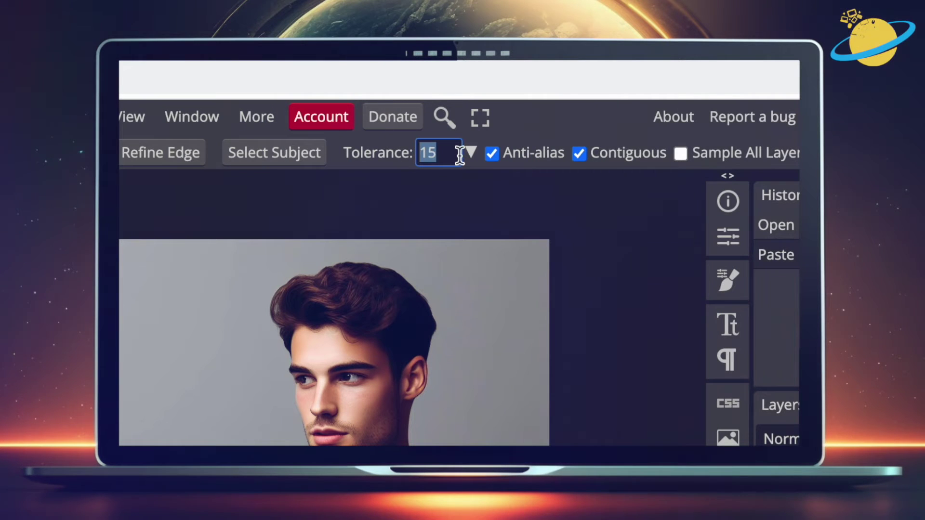
text(20)
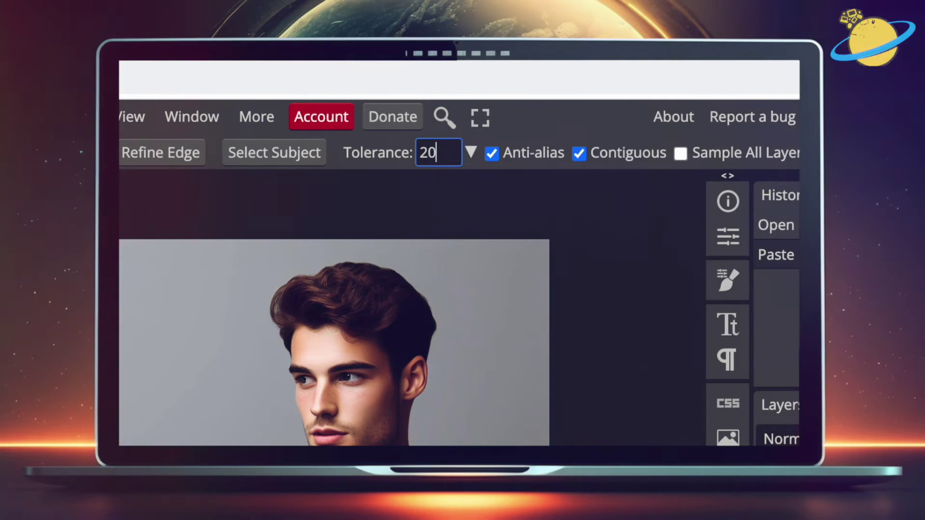
click(557, 128)
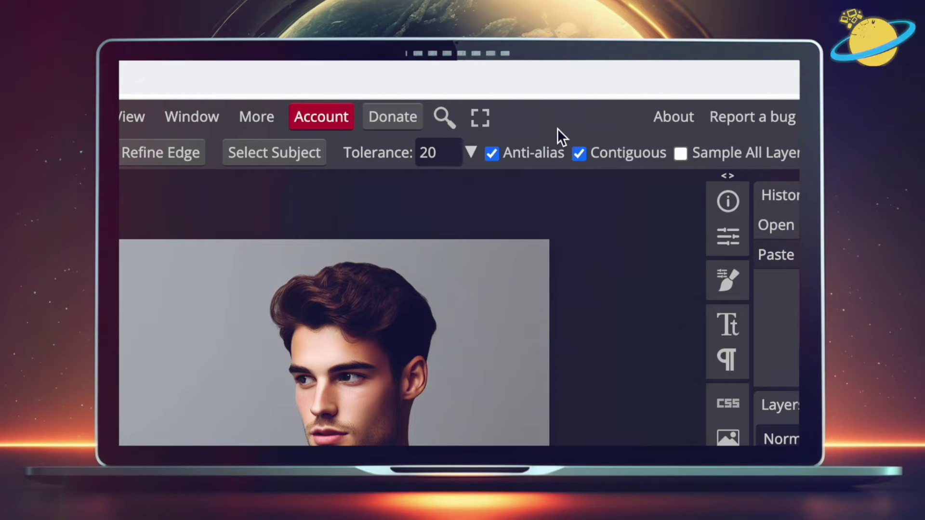
Select the grey areas beside the head, below the arm and upper-left, delete them, and hide the Background layer
click(500, 279)
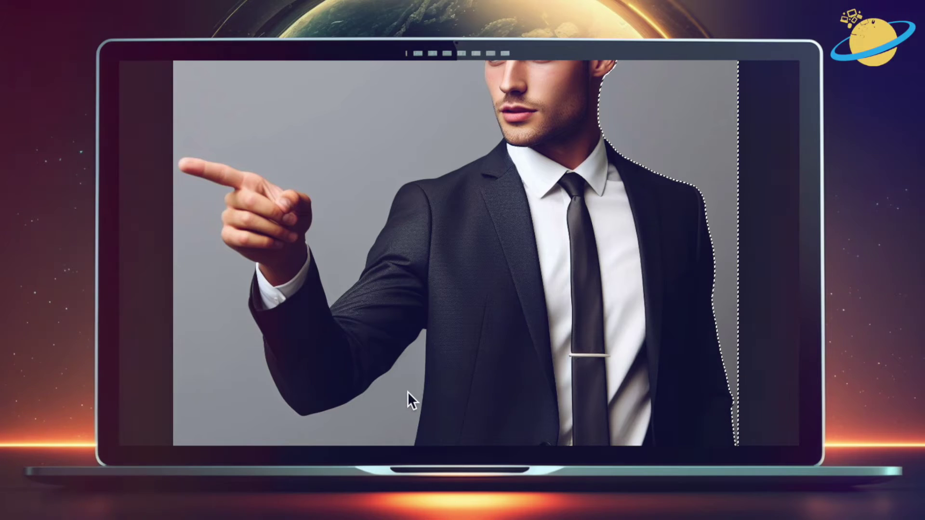
click(406, 392)
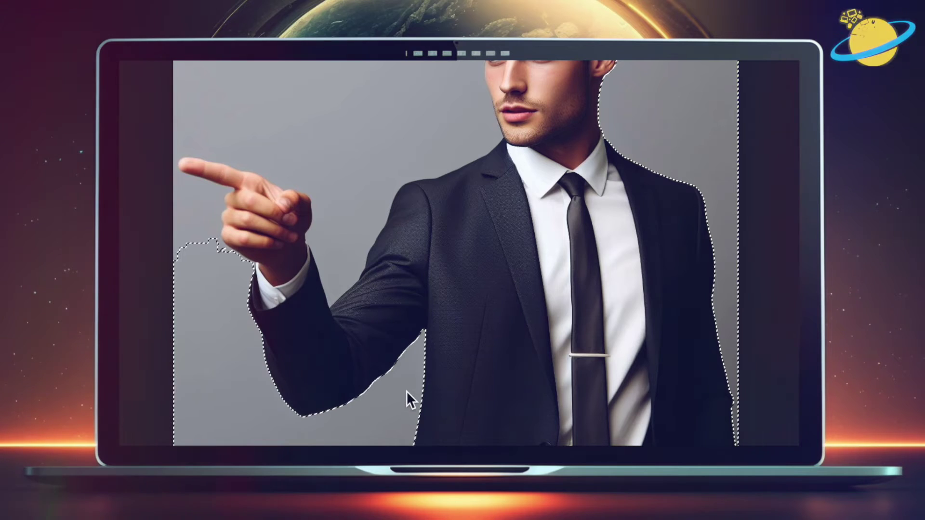
click(201, 210)
key(Delete)
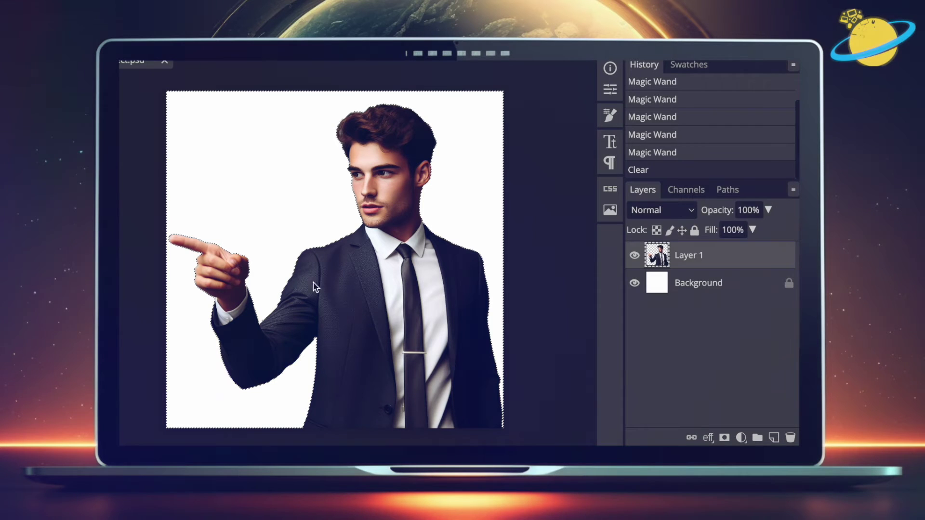
click(659, 283)
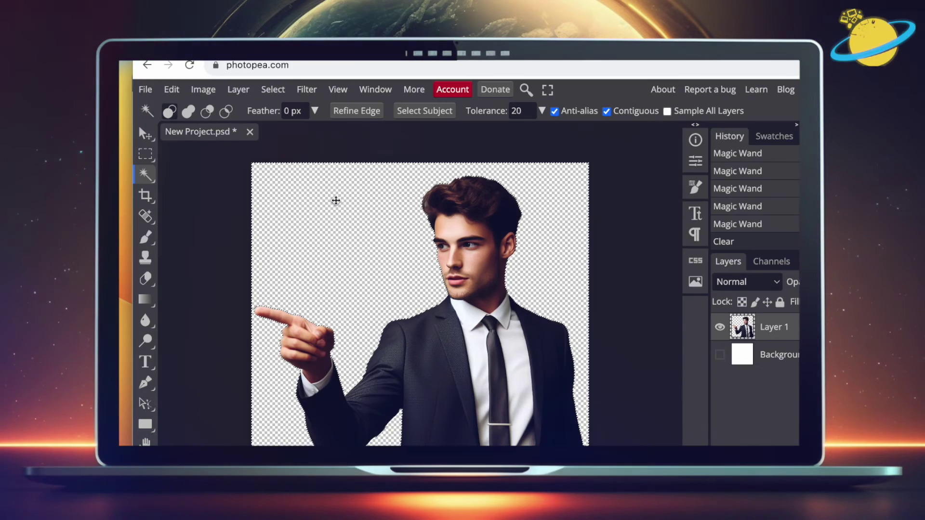
Export the transparent cutout as a PNG named 'point'
click(145, 90)
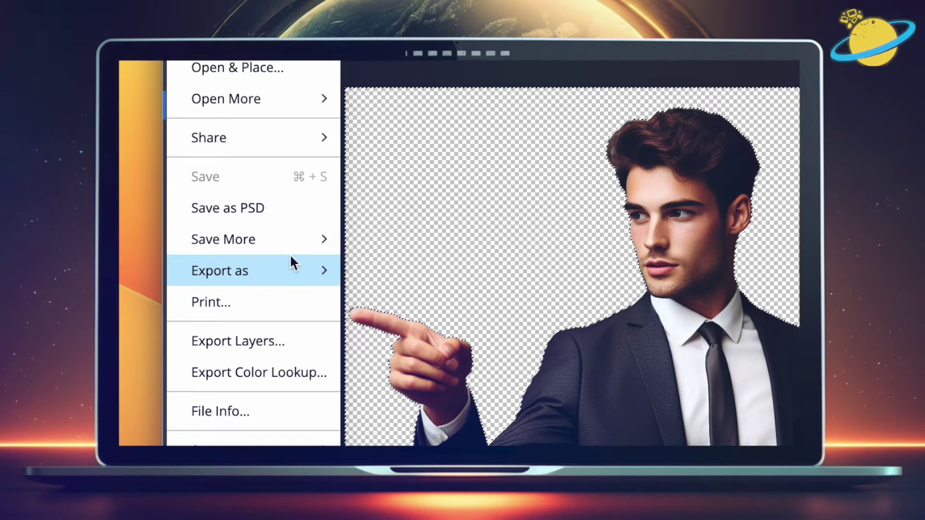
mouse_move(291, 400)
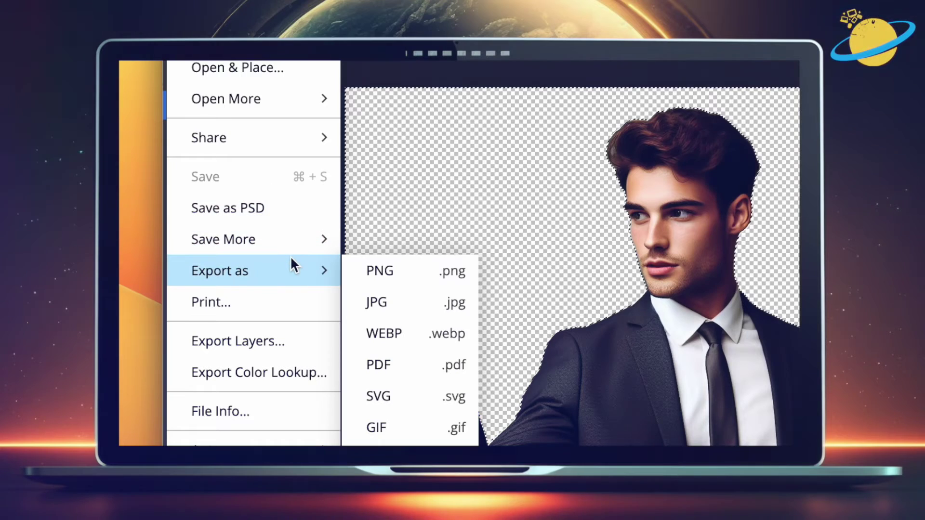
click(413, 275)
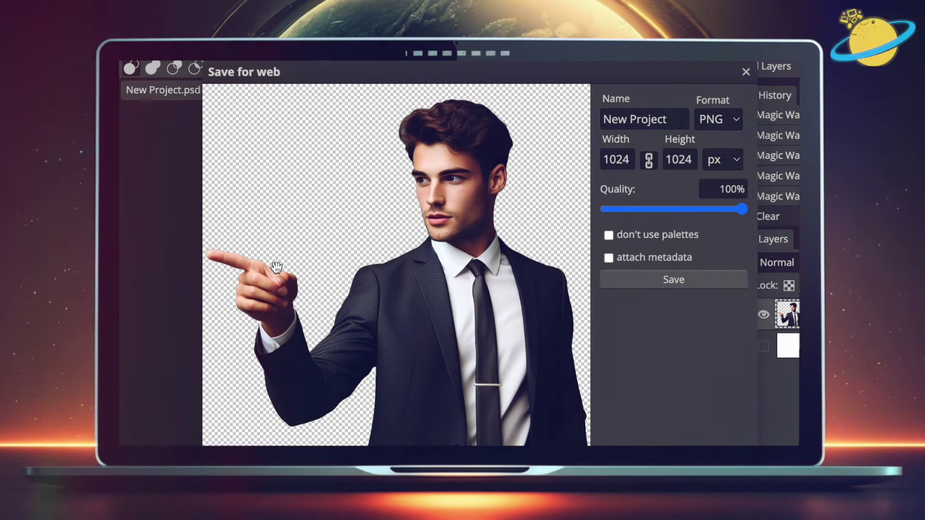
drag(673, 122, 605, 119)
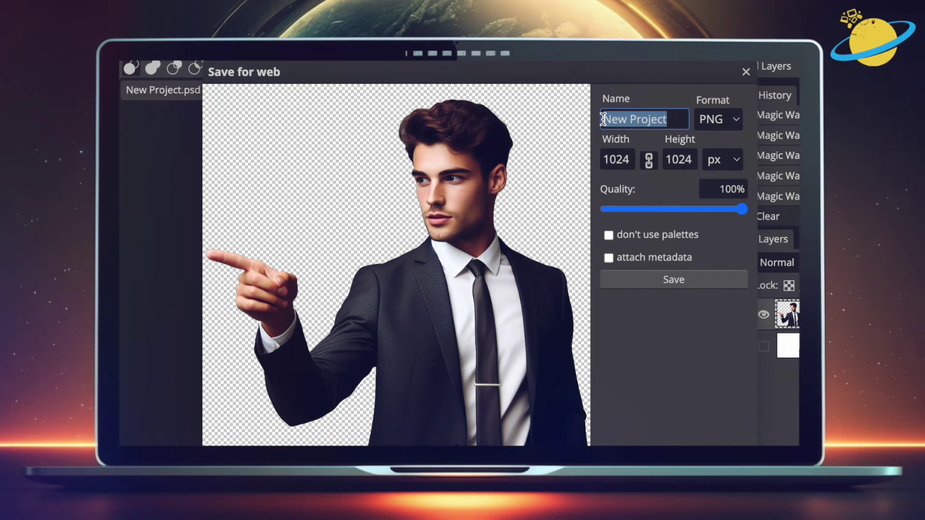
text(point)
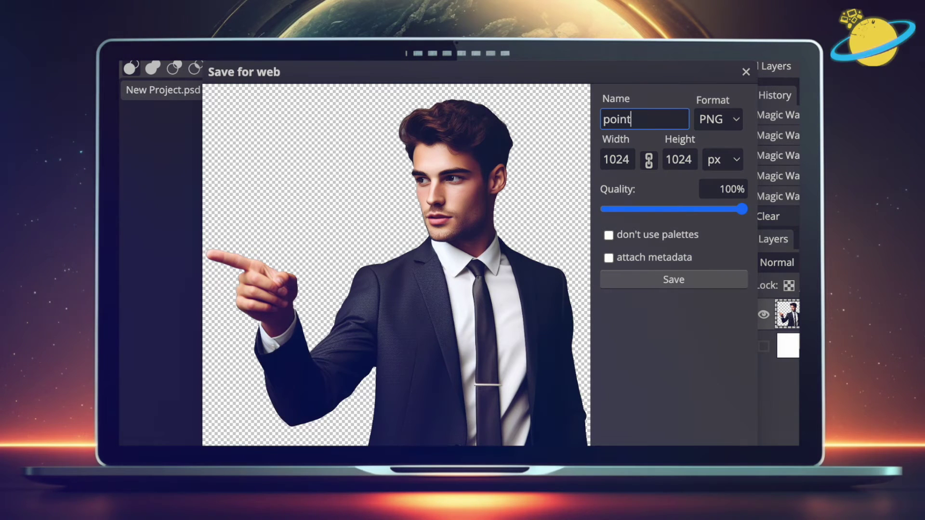
click(625, 280)
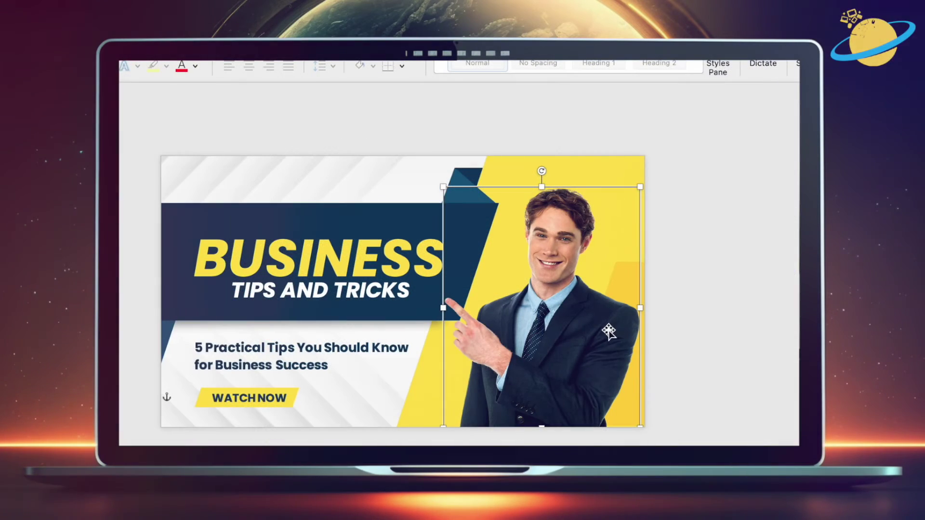
Replace the man's picture with point (4).png using Change Picture > From a File
right_click(586, 309)
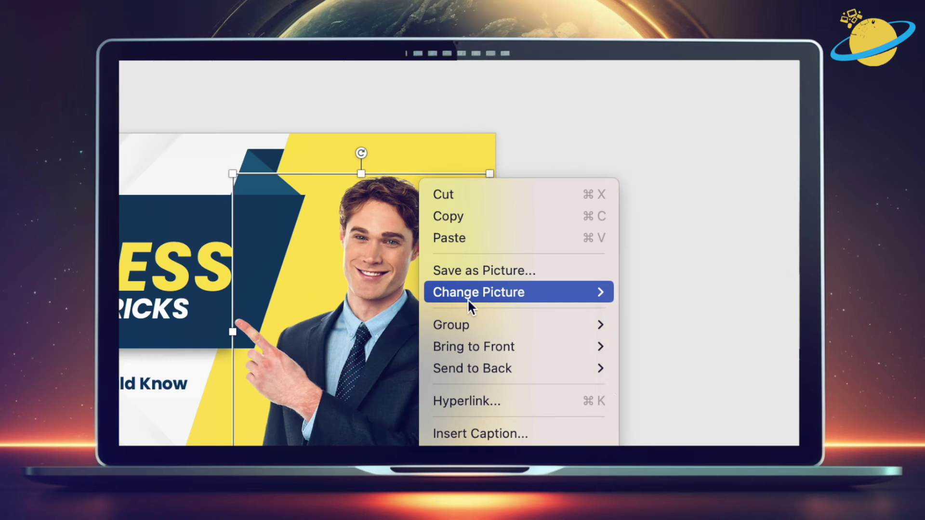
mouse_move(626, 278)
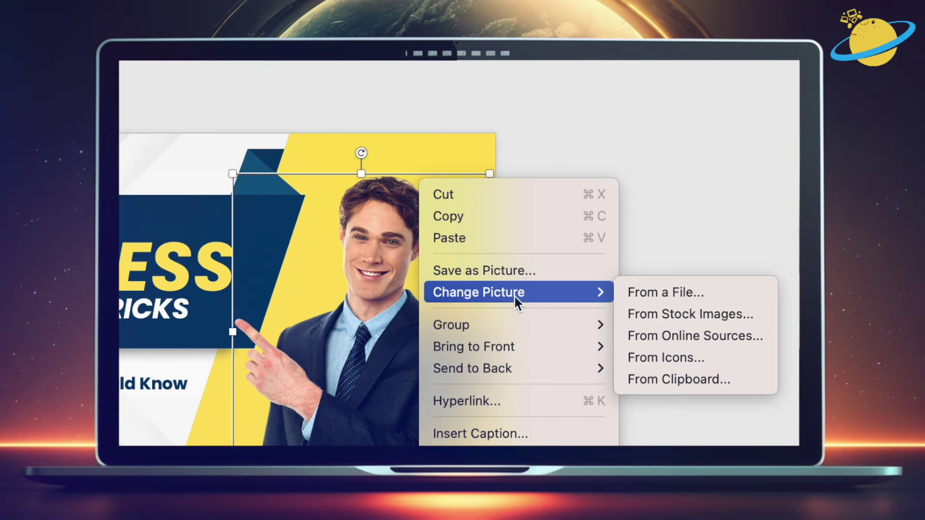
click(669, 293)
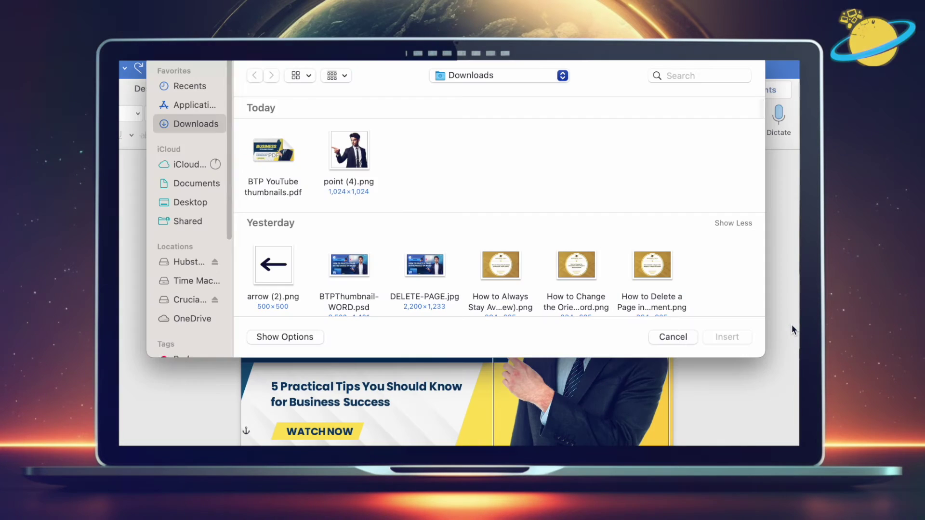
click(362, 162)
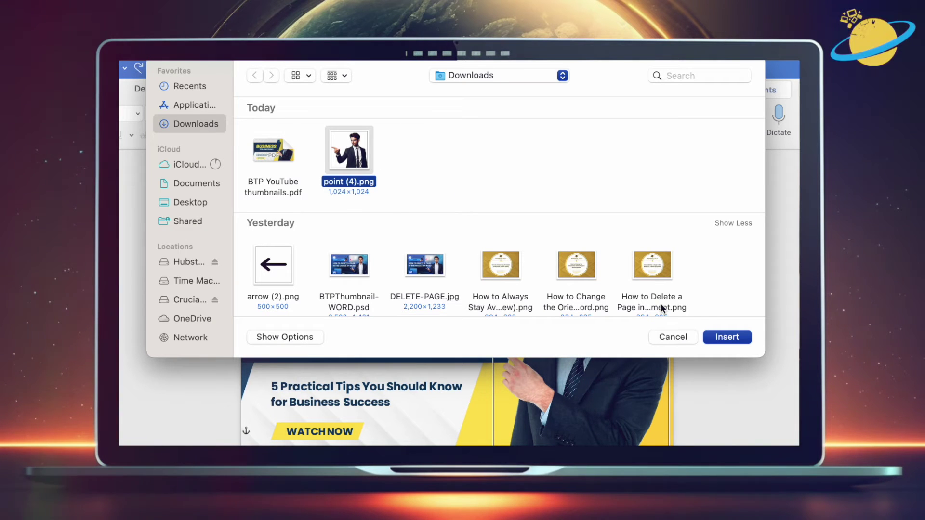
click(727, 336)
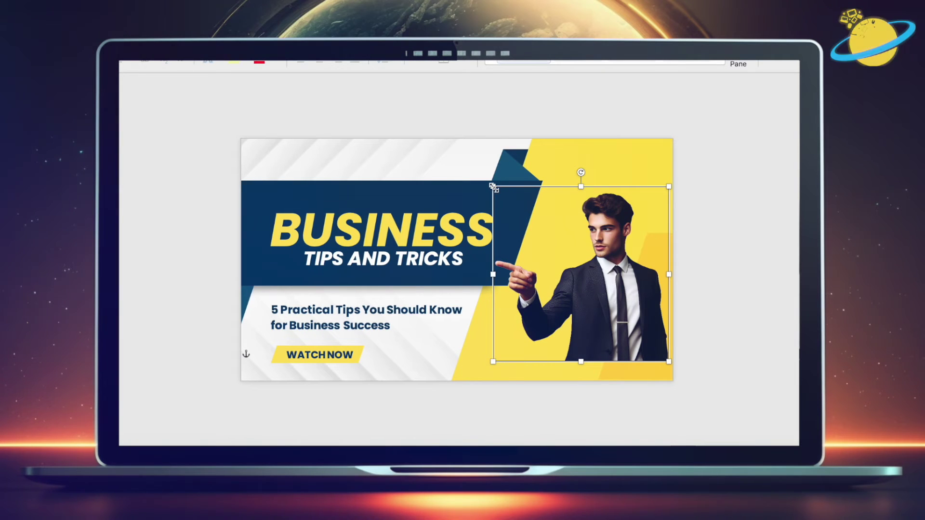
Enlarge and reposition the pointing man so he points at the TIPS AND TRICKS headline
drag(494, 187, 440, 140)
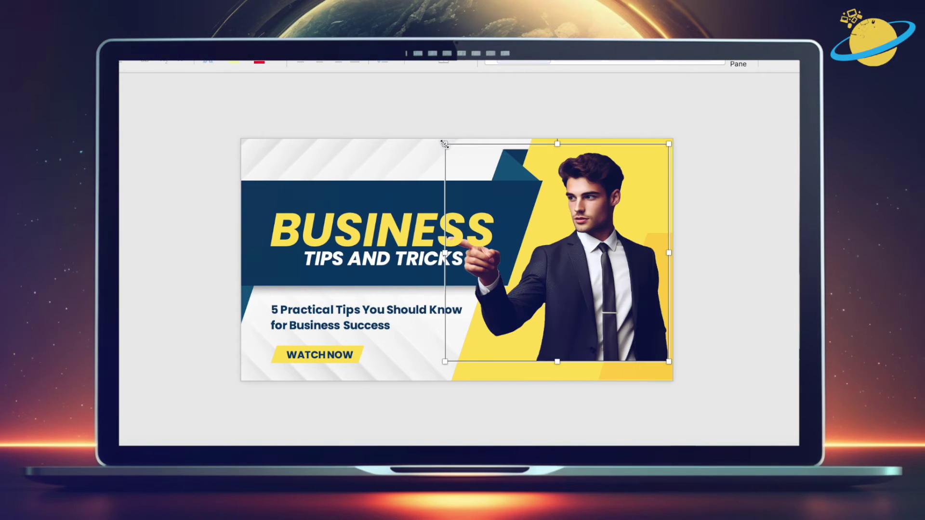
drag(579, 256, 515, 235)
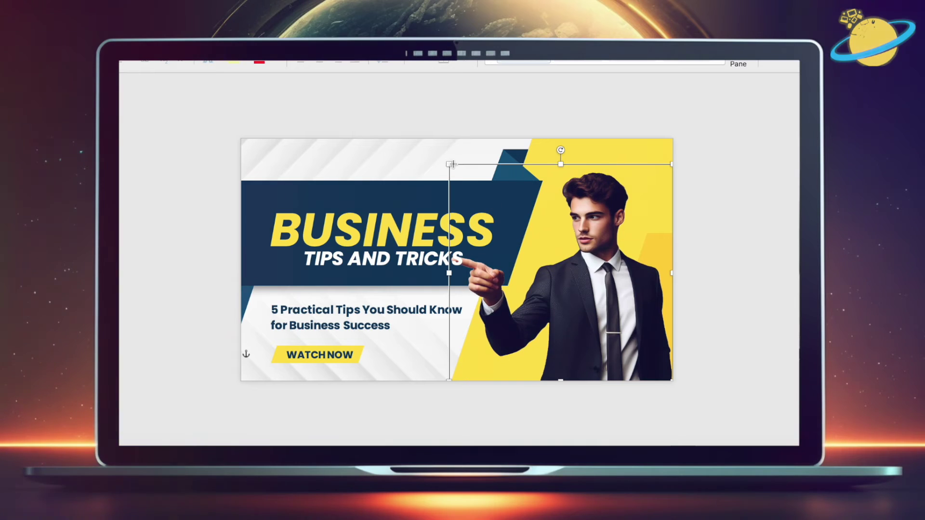
drag(452, 165, 465, 171)
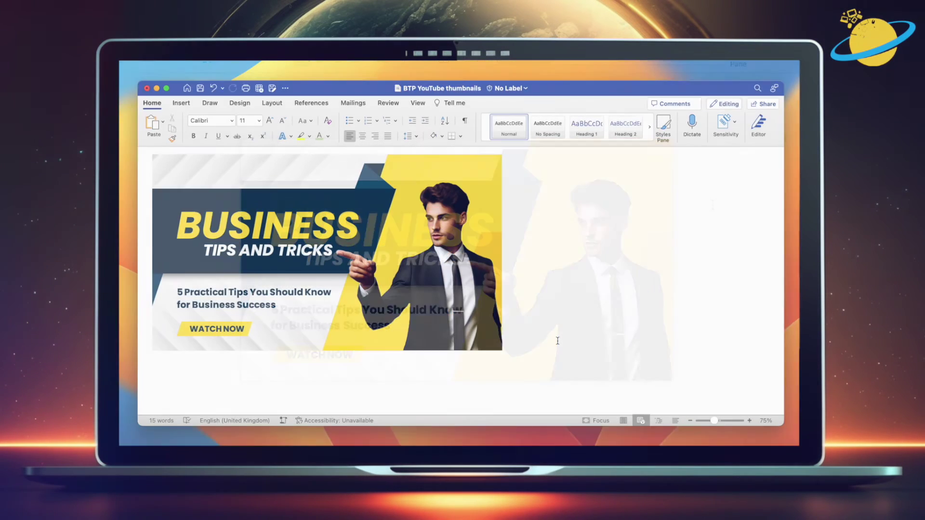
Select the finished thumbnail in Word and create a new 963 × 540 Photopea project
click(489, 171)
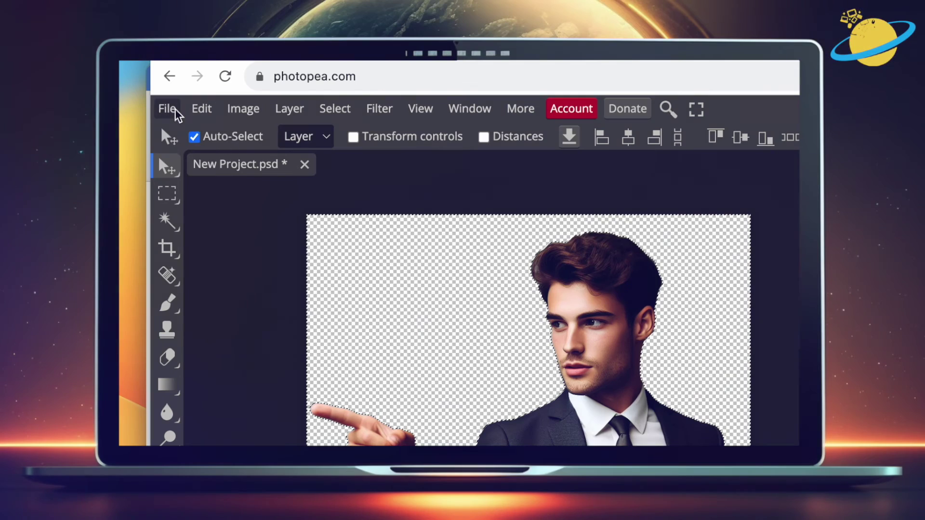
click(150, 106)
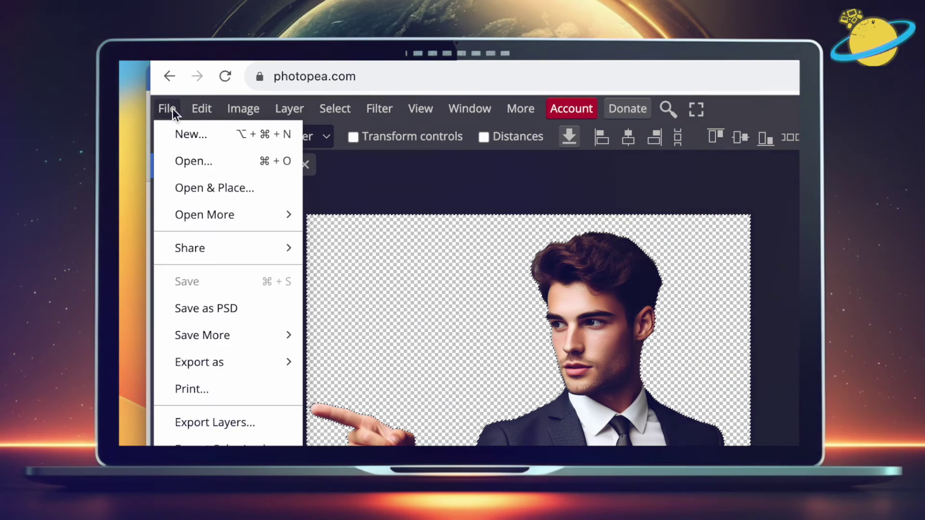
click(192, 134)
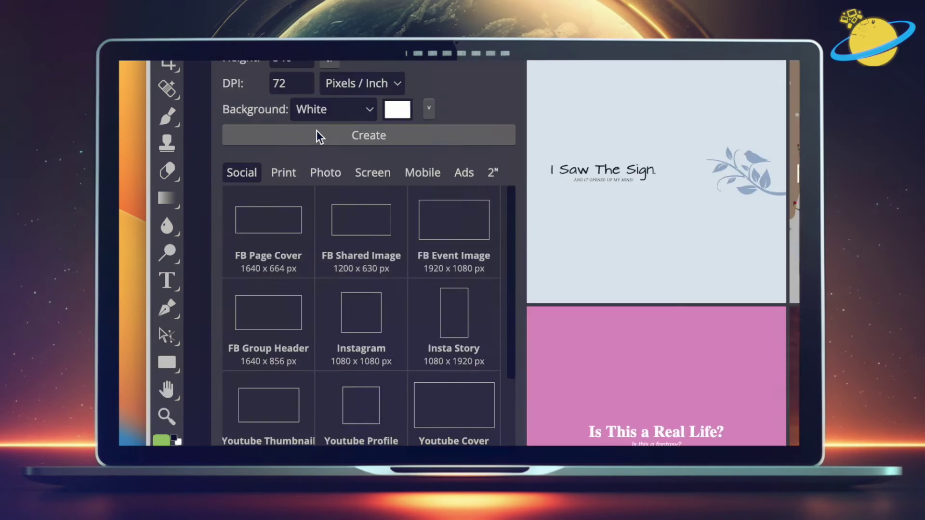
click(314, 321)
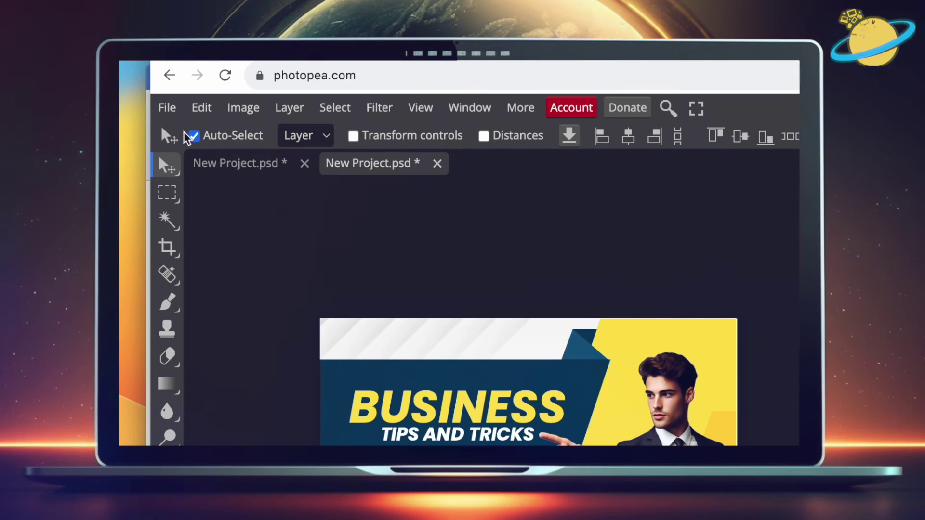
Export the thumbnail as a JPG, naming the file 'thumbnail'
click(167, 107)
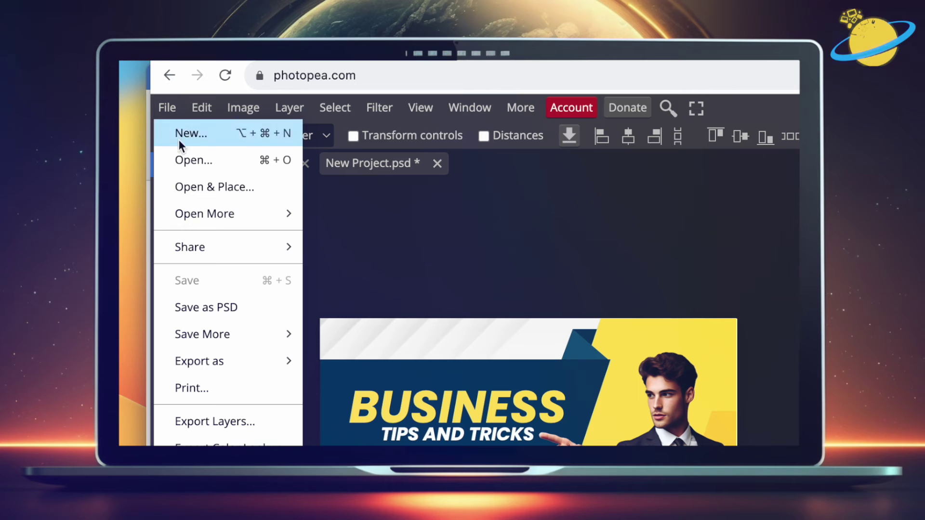
mouse_move(253, 362)
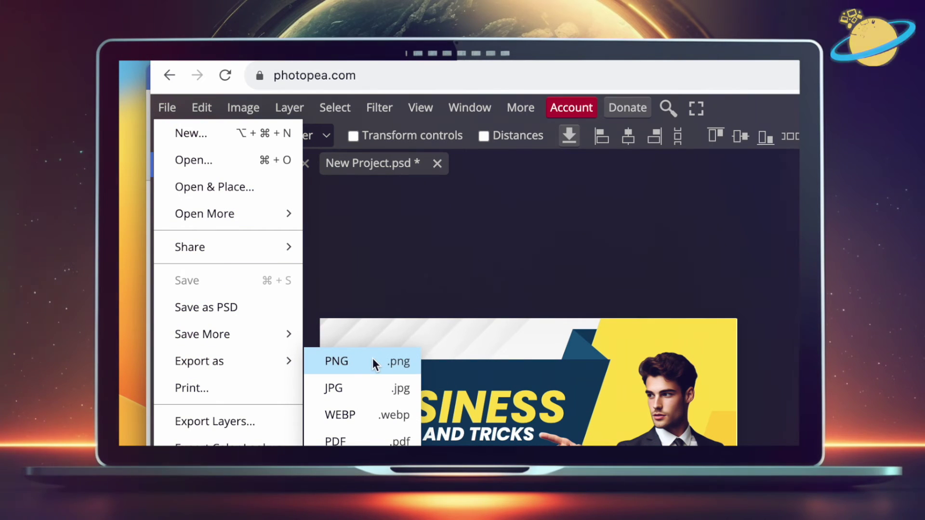
click(375, 390)
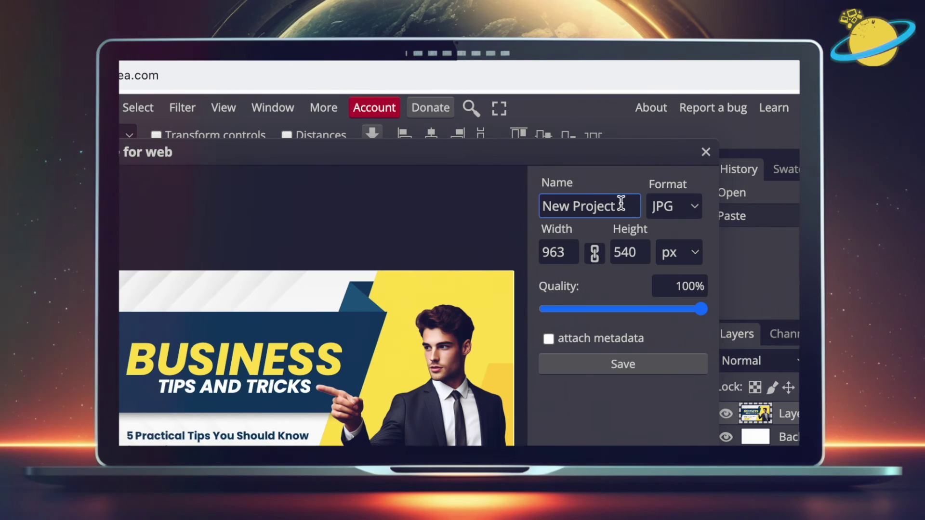
drag(617, 204, 498, 204)
text(thu)
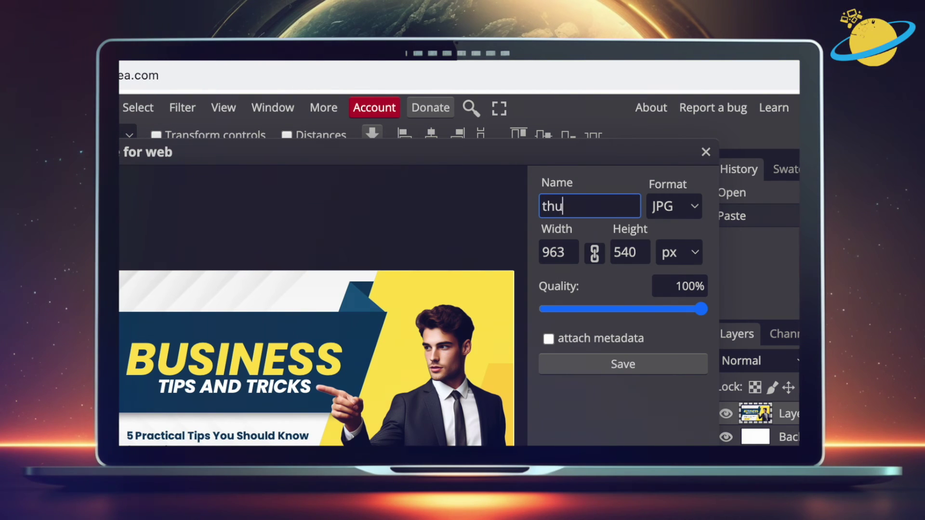
text(mbnail)
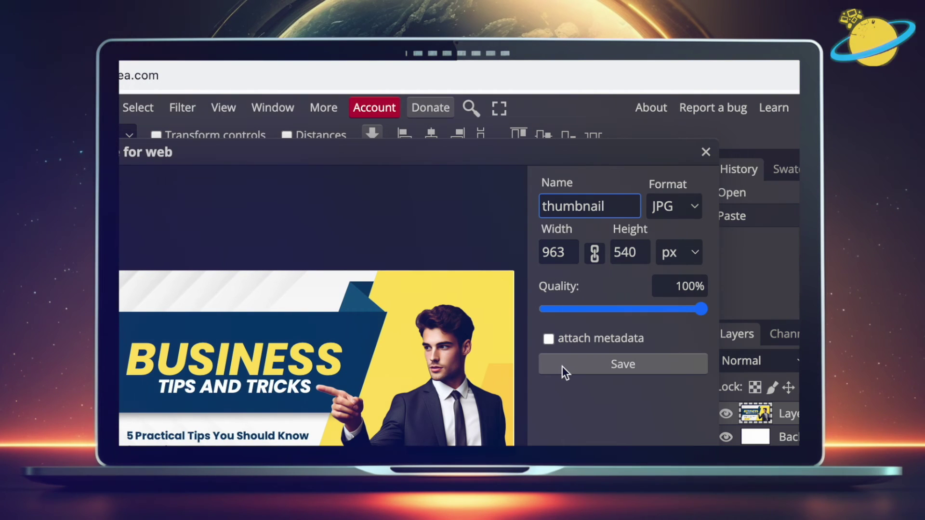